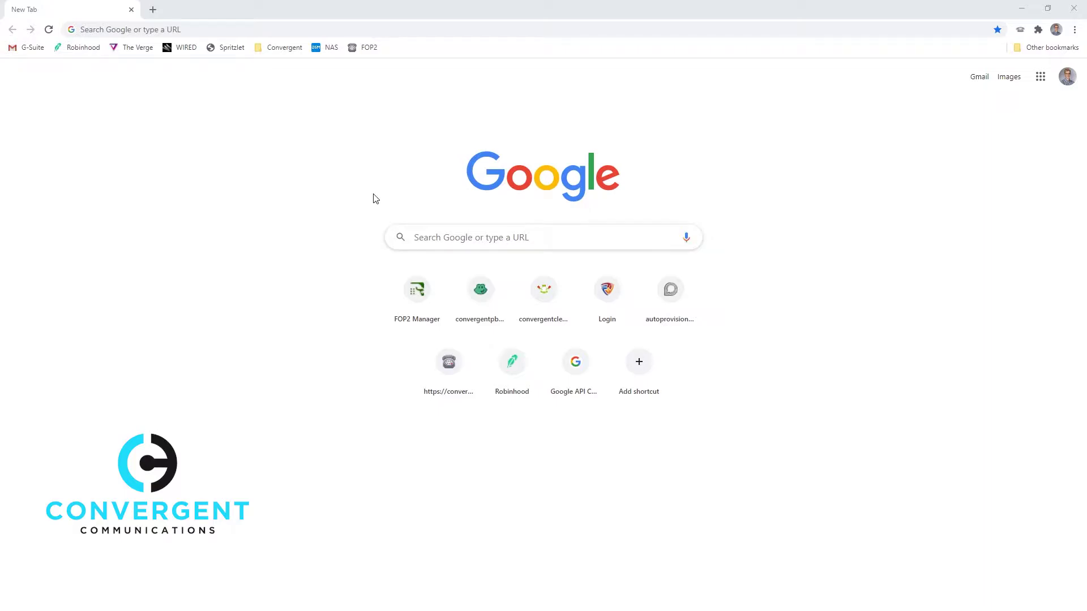
Log in to the FOP2 operator panel as extension 200 with its password.
left_click(362, 47)
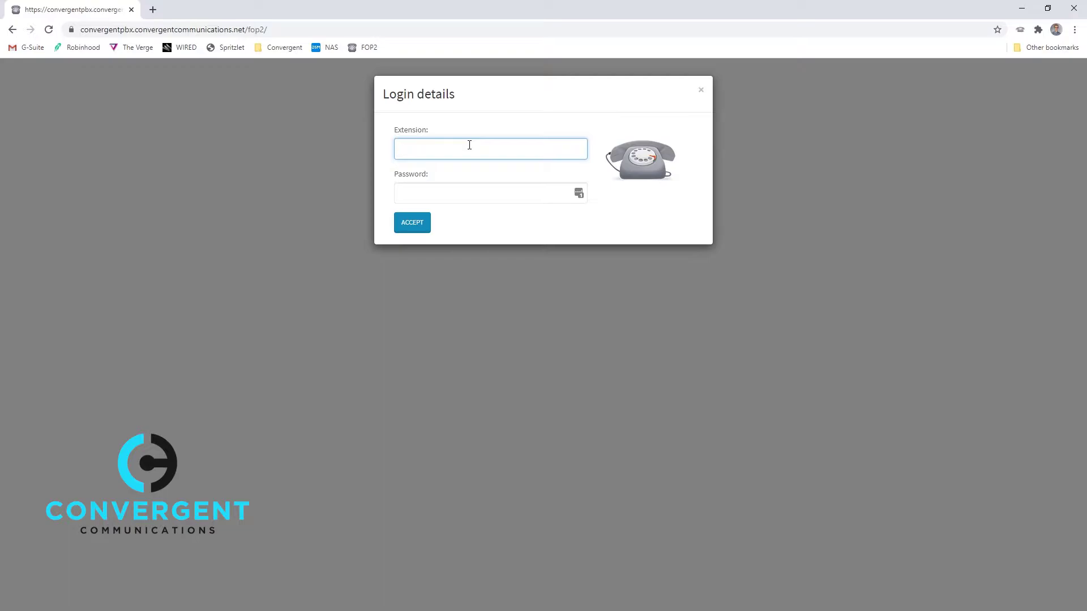
type("200")
key("Tab")
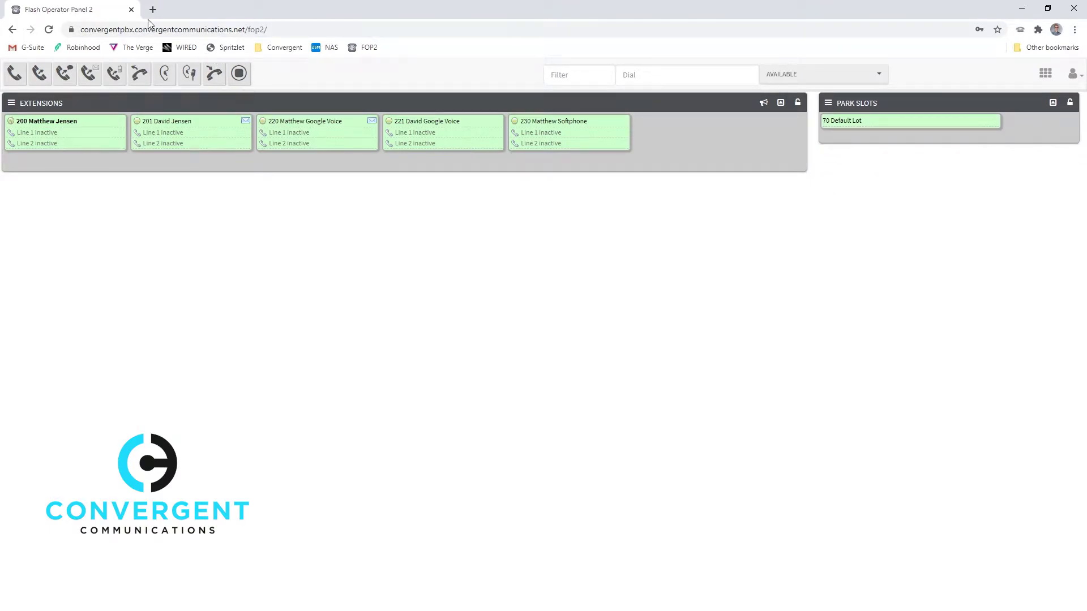
Pin the Flash Operator Panel 2 browser tab as an icon-only tab.
right_click(86, 12)
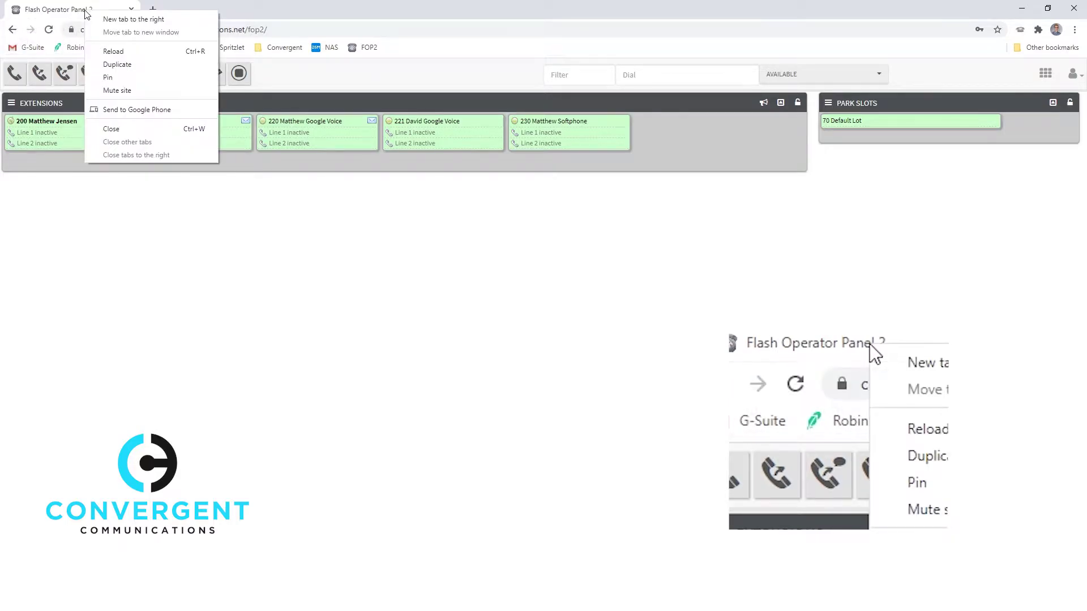
left_click(157, 85)
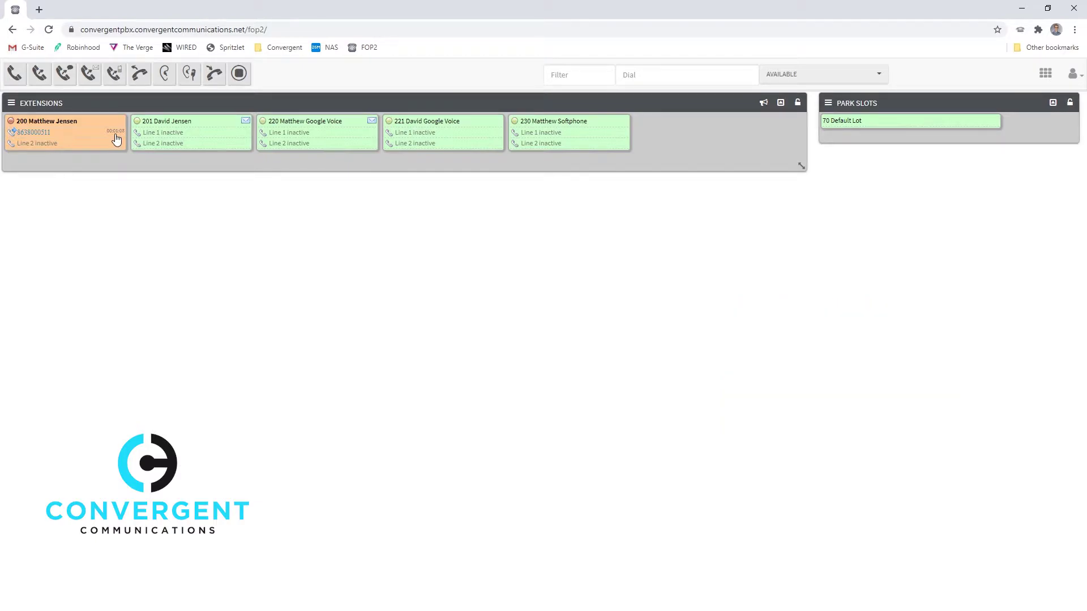
Check the new and old voicemail counts for extensions 201 and 220.
mouse_move(248, 123)
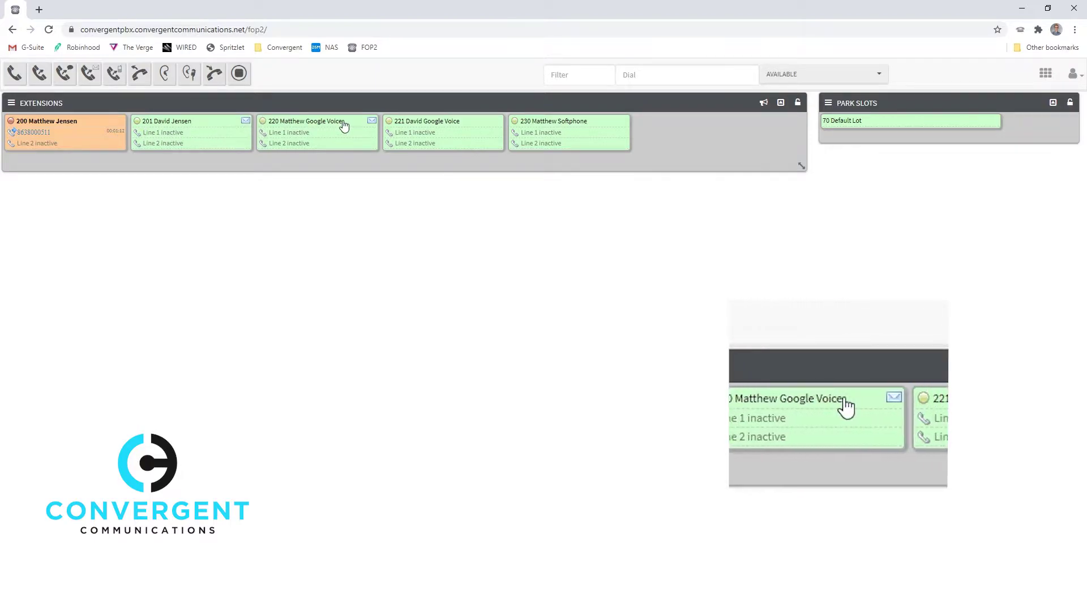
mouse_move(371, 124)
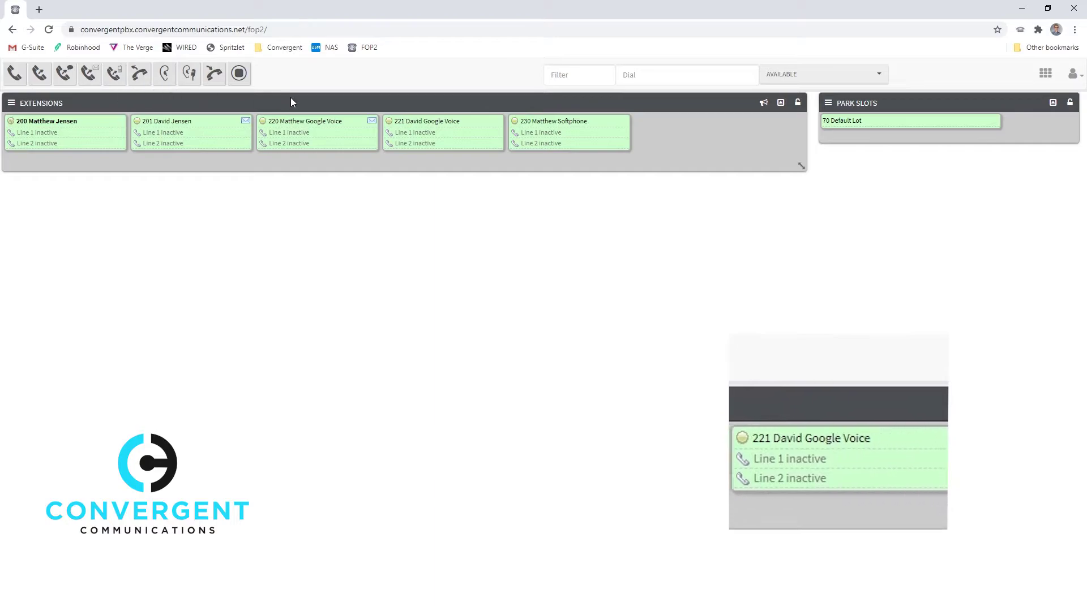
Select the 230 Softphone extension while an outside call connects on extension 200.
left_click(568, 139)
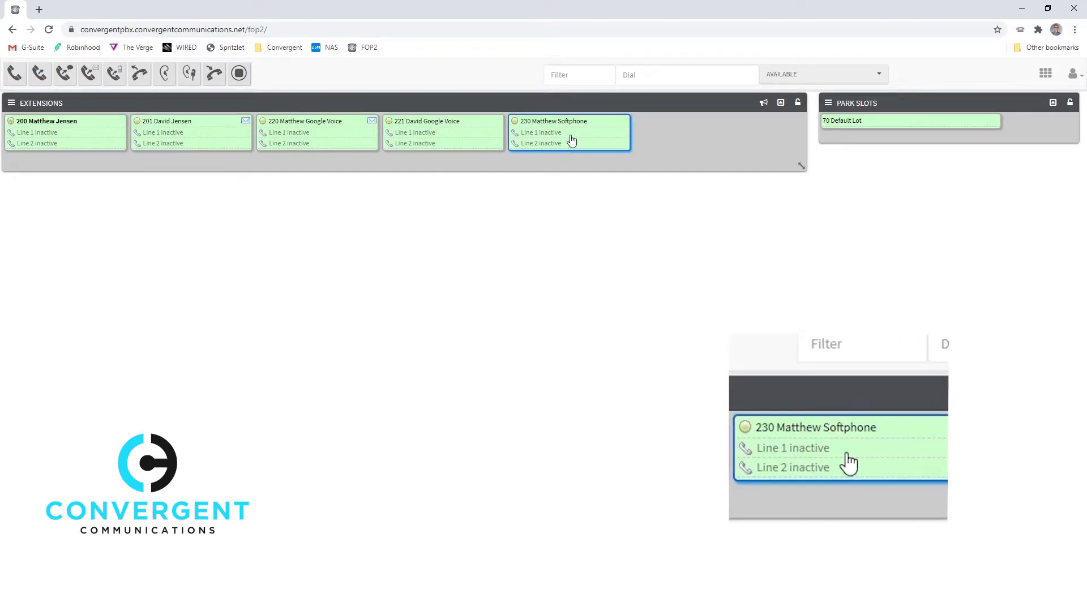
left_click(17, 76)
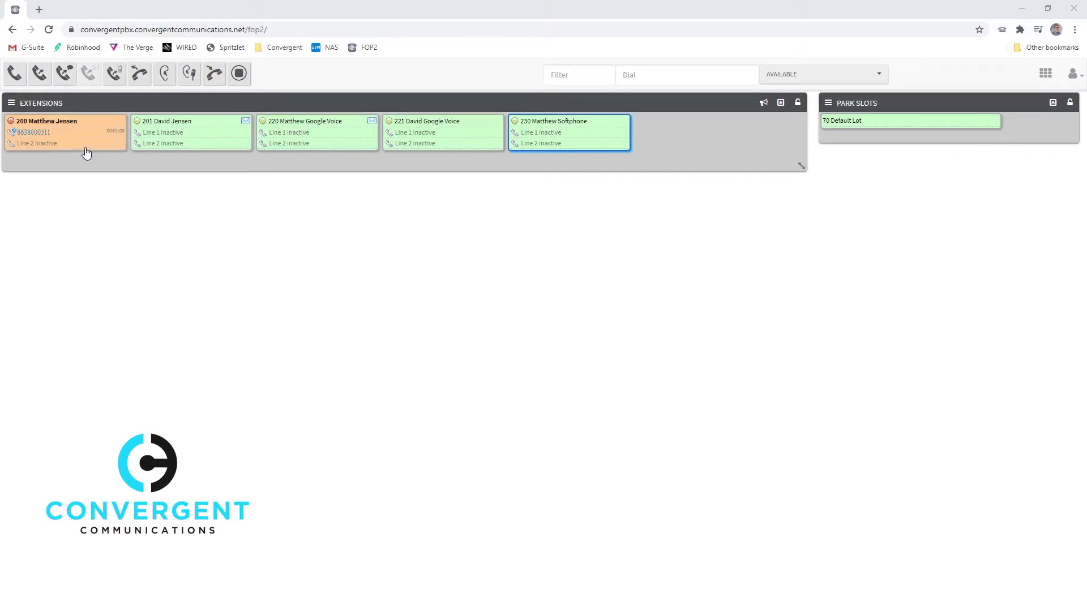
Blind-transfer extension 200's outside caller to the 220 Google Voice extension.
left_click(304, 137)
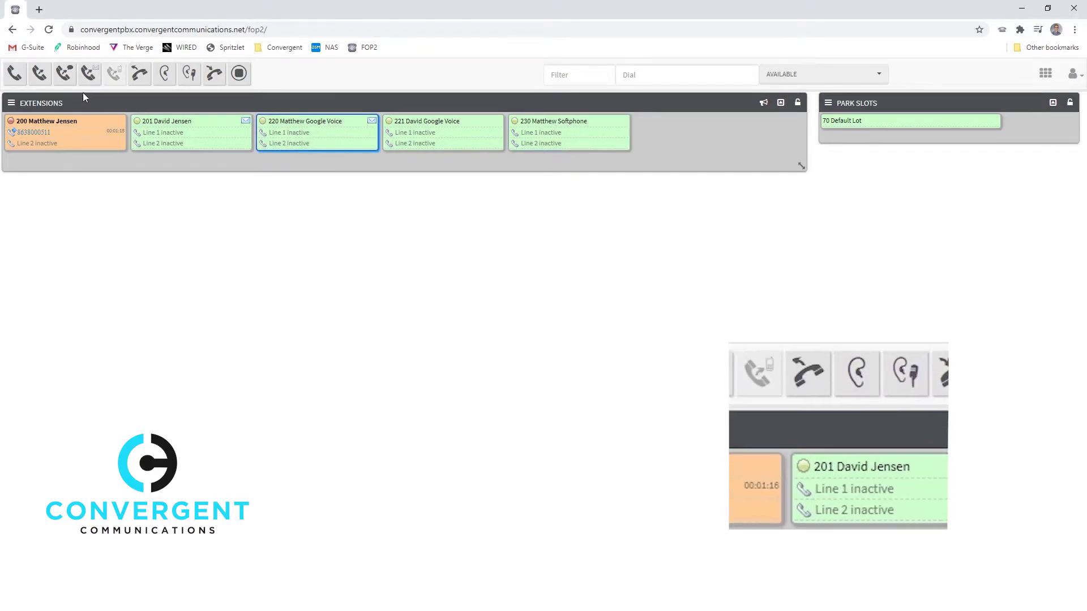
left_click(40, 74)
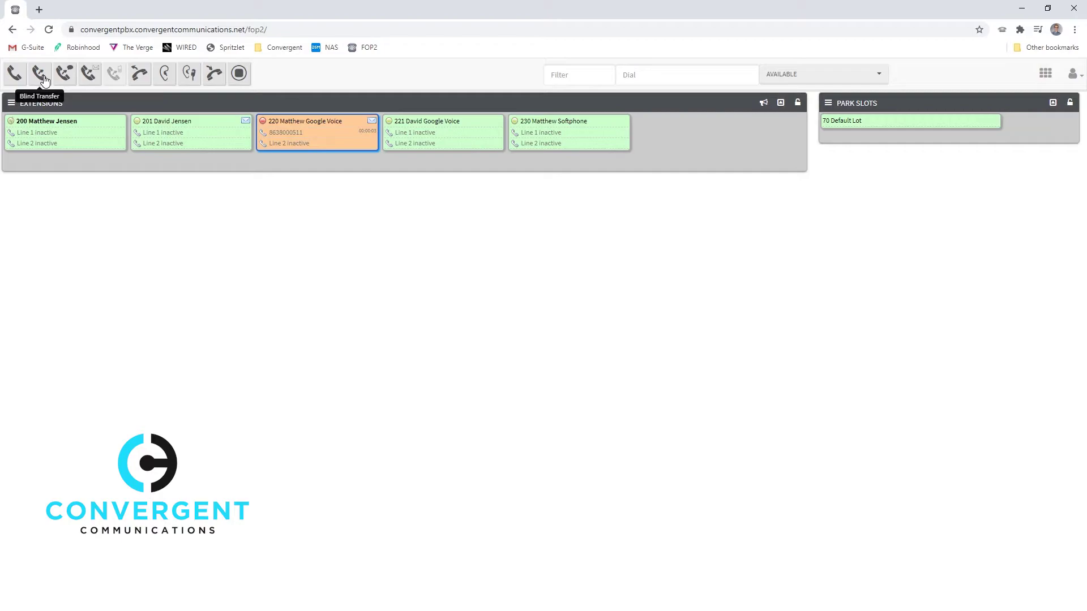
mouse_move(330, 140)
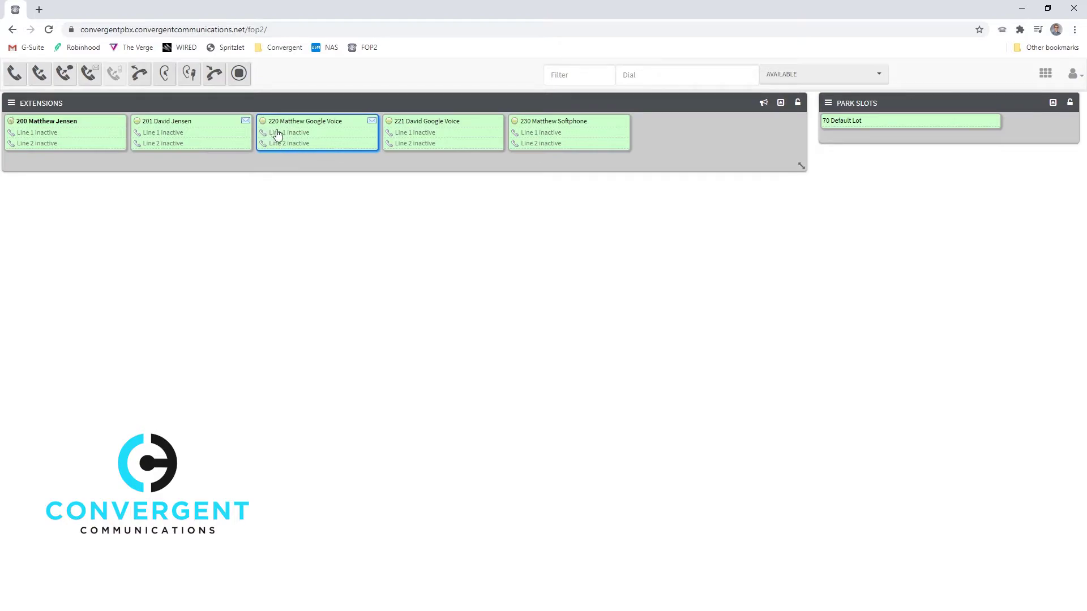
Ring extension 220 from 230 by dragging, then pick the call up on 200.
left_click_drag(527, 123, 306, 157)
left_click(143, 84)
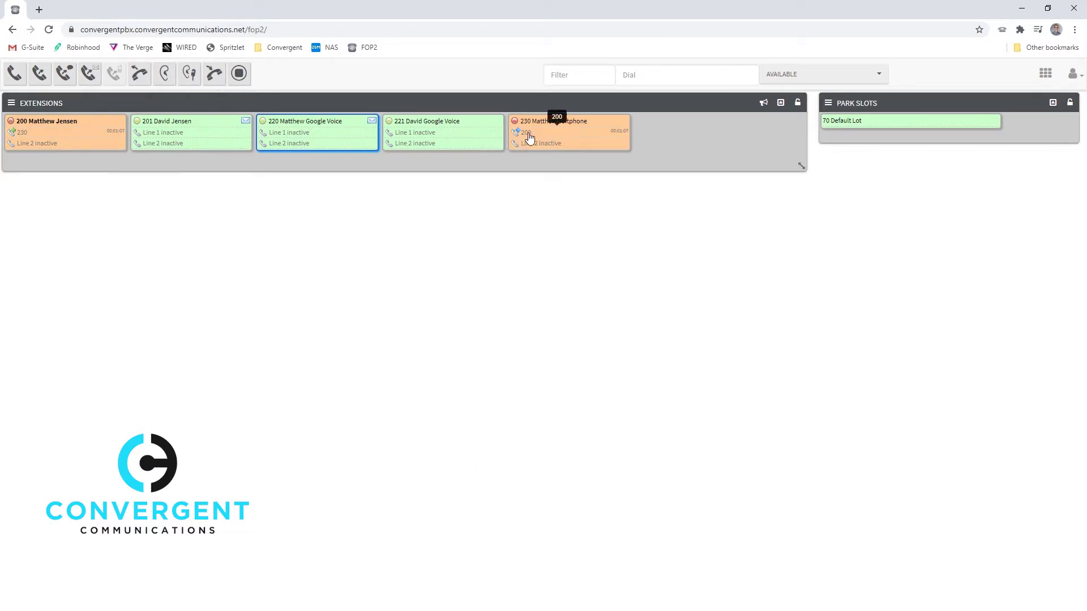
left_click(38, 137)
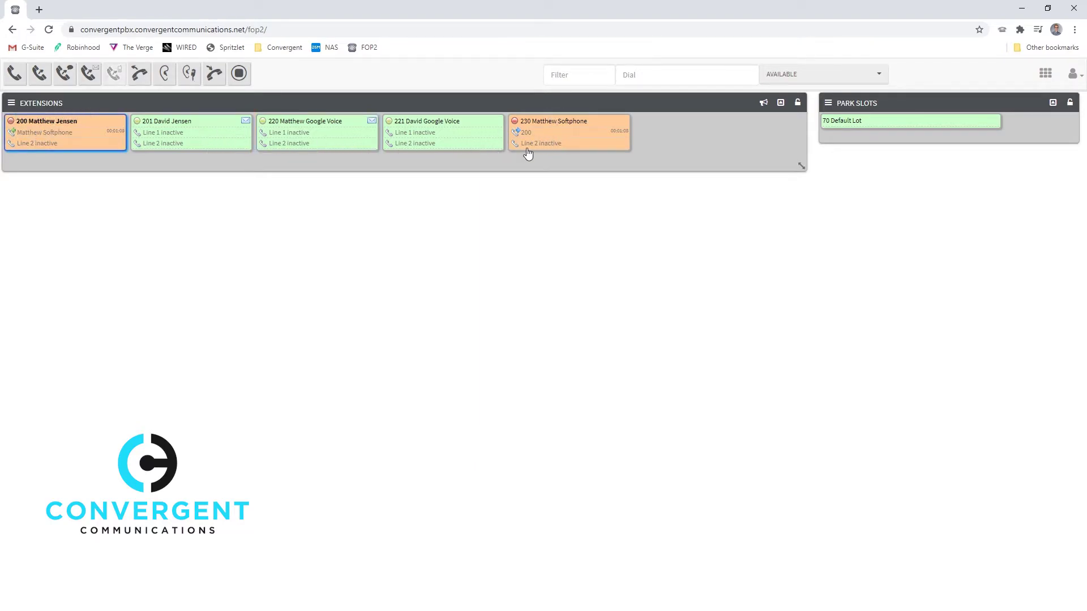
left_click(558, 139)
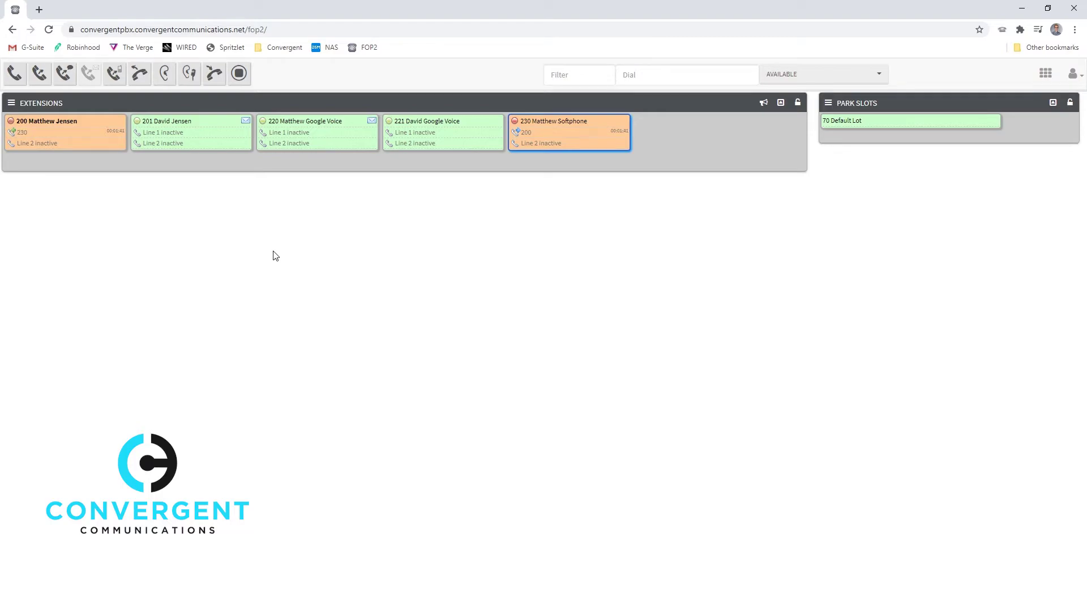
Hang up the call on extension 230, confirming Yes in the Confirm Hangup dialog.
left_click(214, 82)
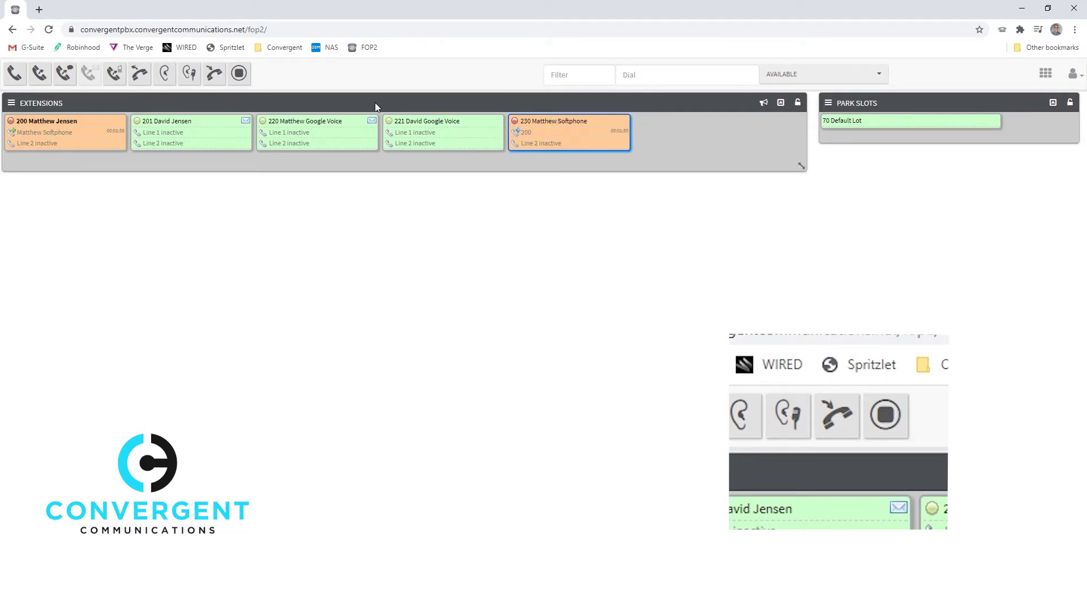
left_click(214, 78)
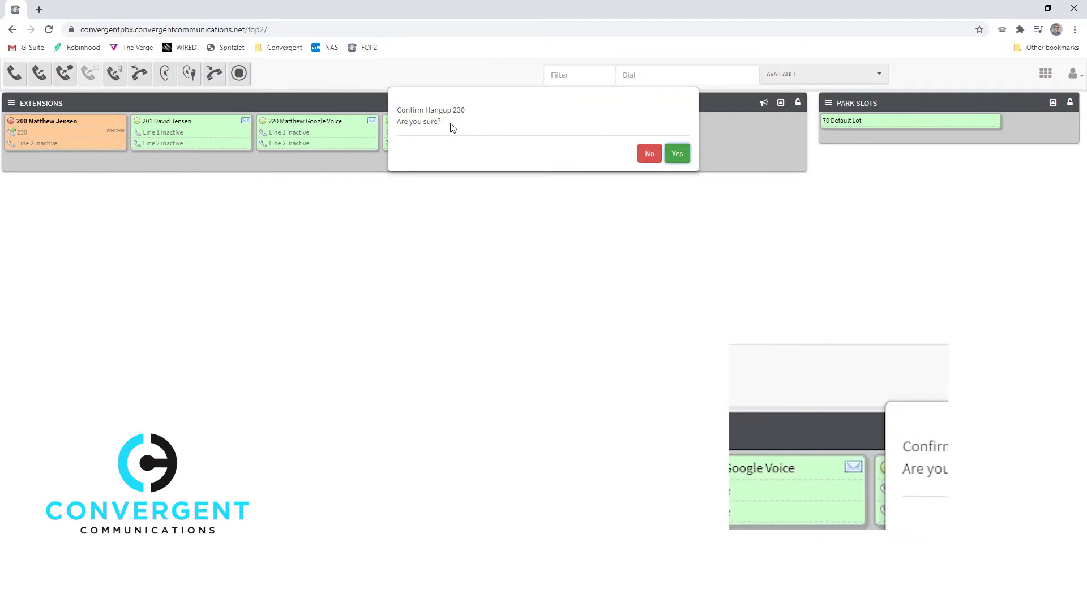
left_click(677, 154)
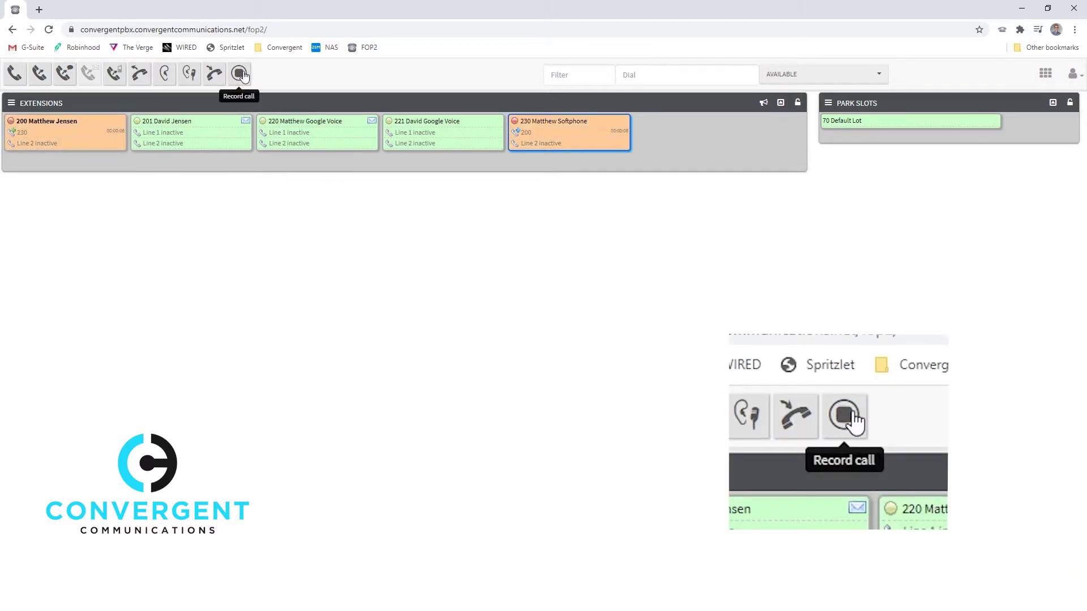
left_click(111, 137)
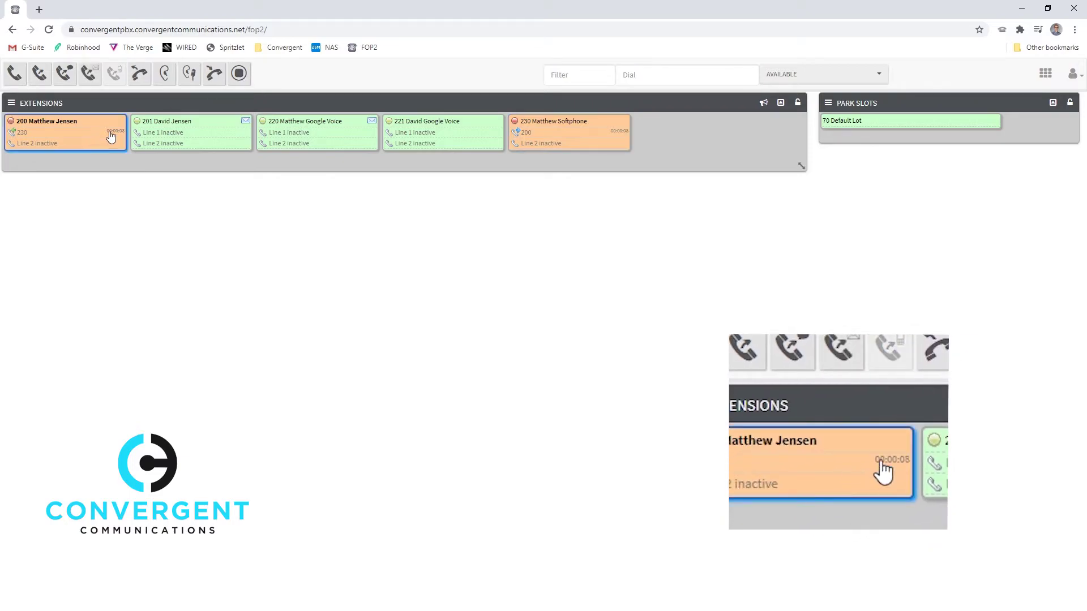
left_click(238, 74)
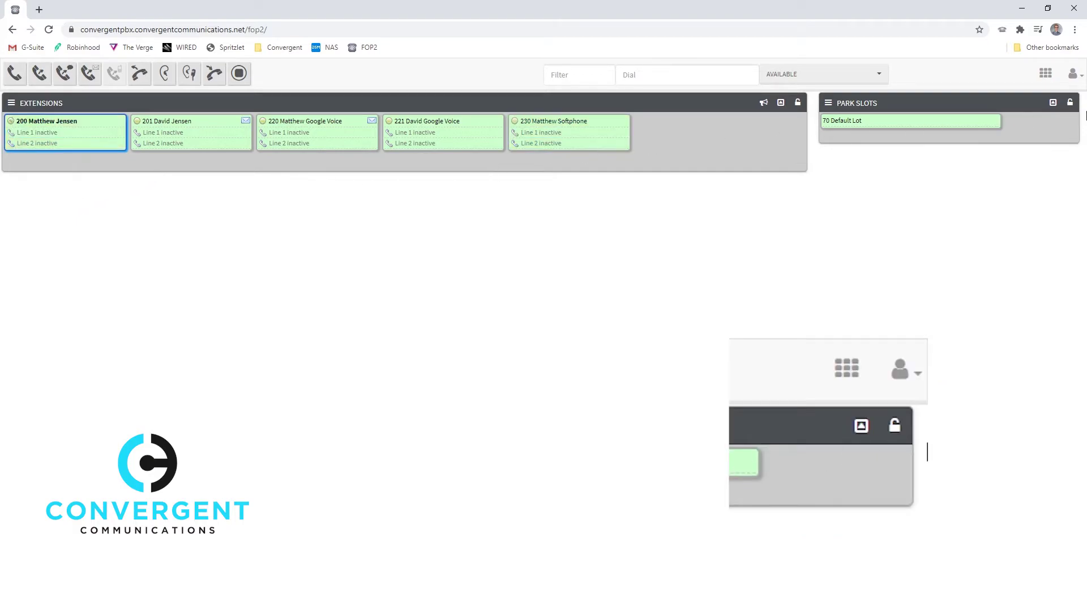
left_click(1075, 80)
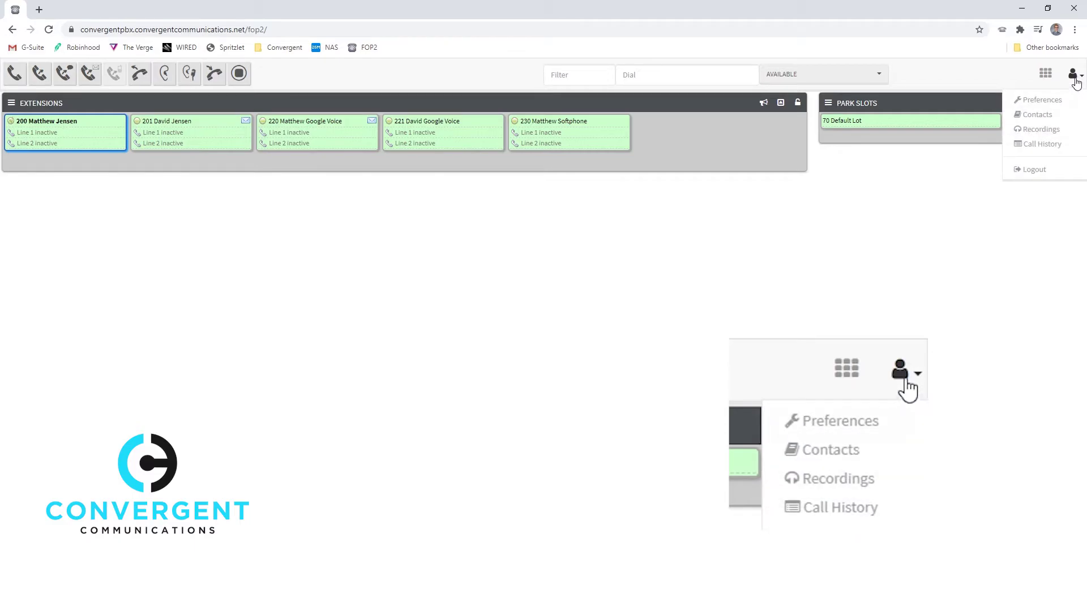
left_click(1045, 130)
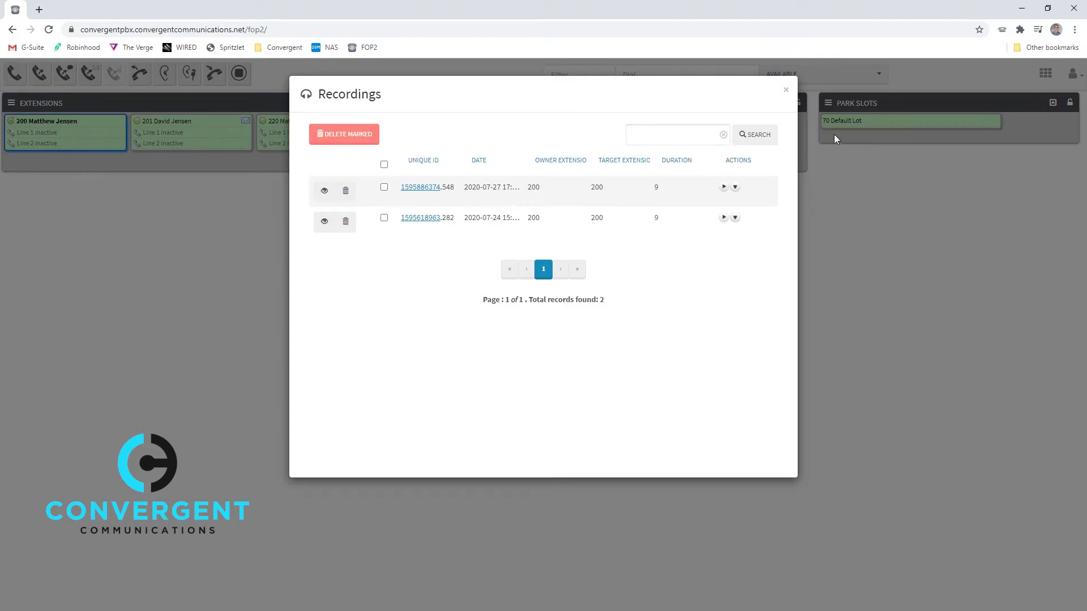
left_click(786, 89)
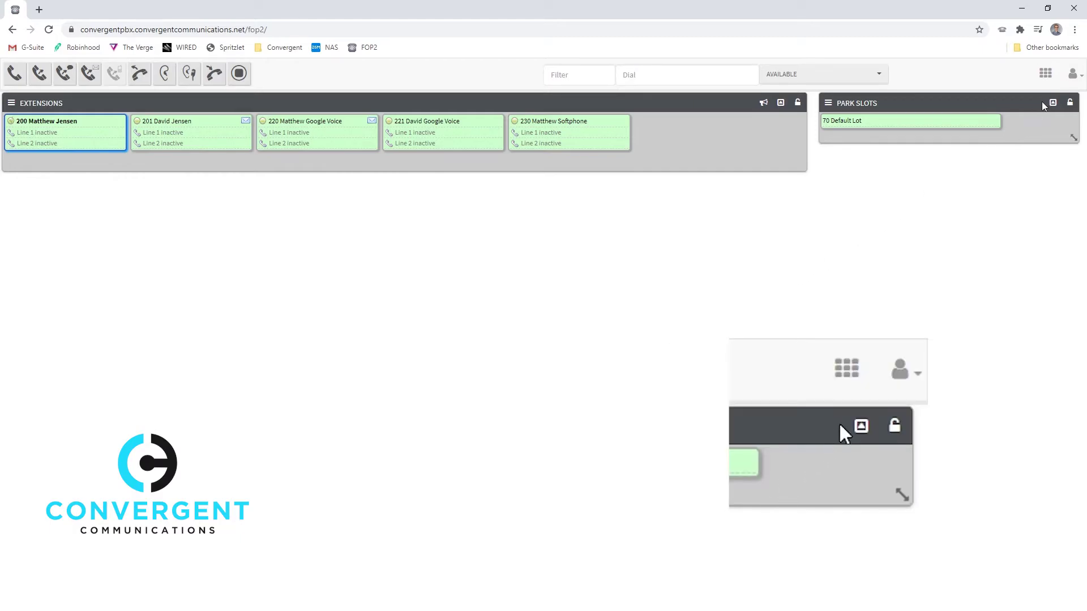
left_click(1073, 74)
left_click(1042, 143)
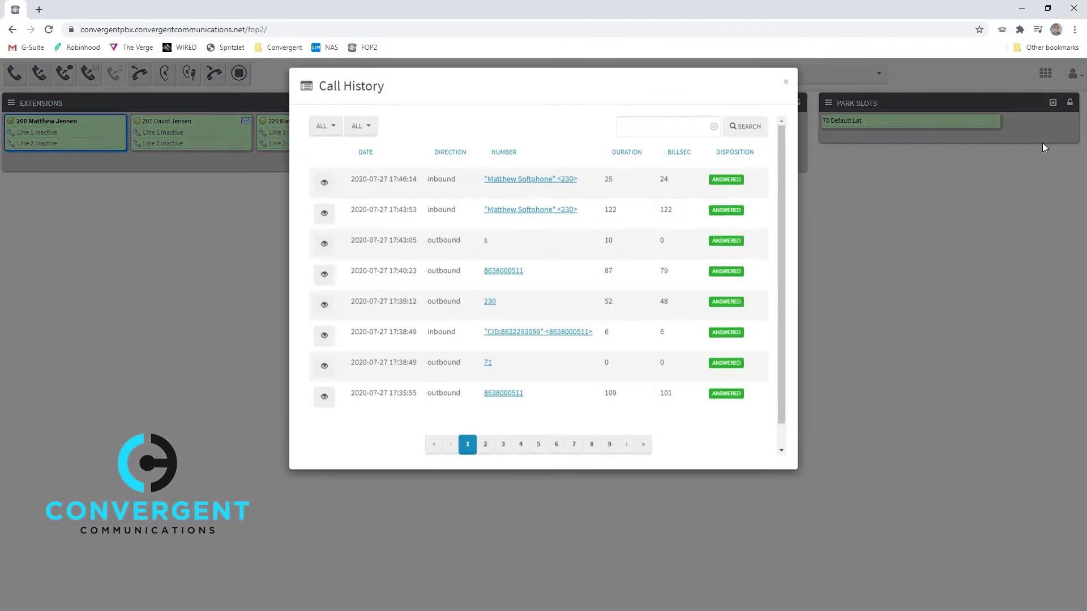
left_click(787, 90)
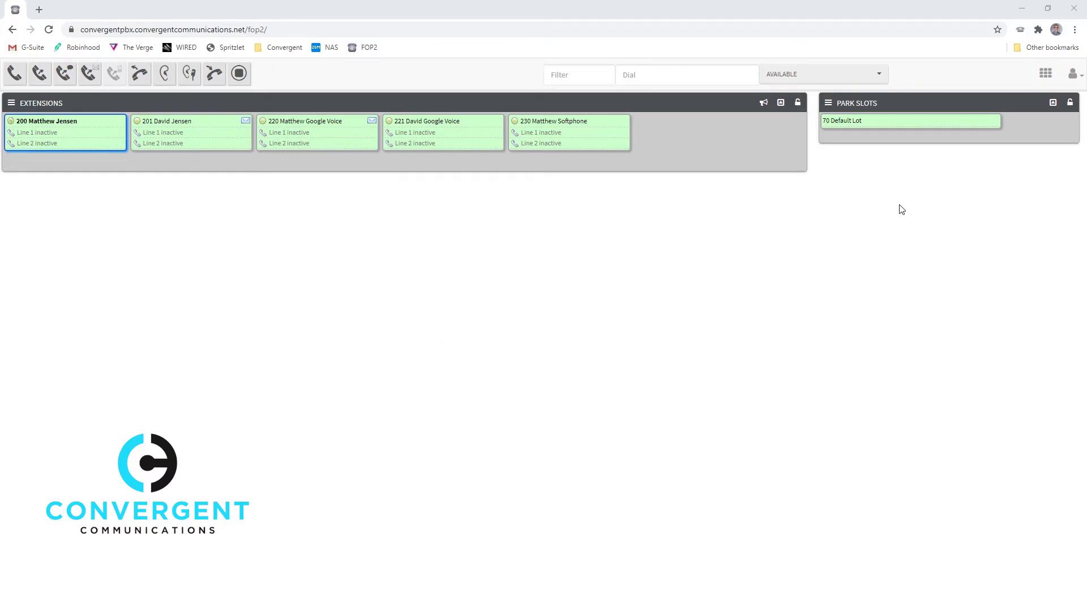
Open the Contacts list from the user menu at top right.
left_click(1075, 78)
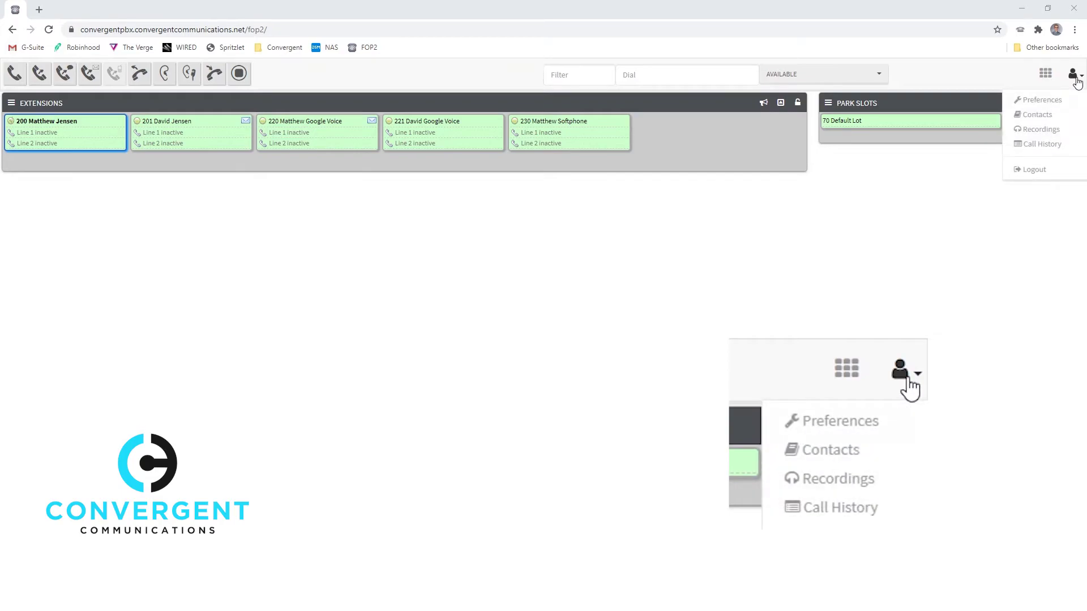
left_click(1040, 114)
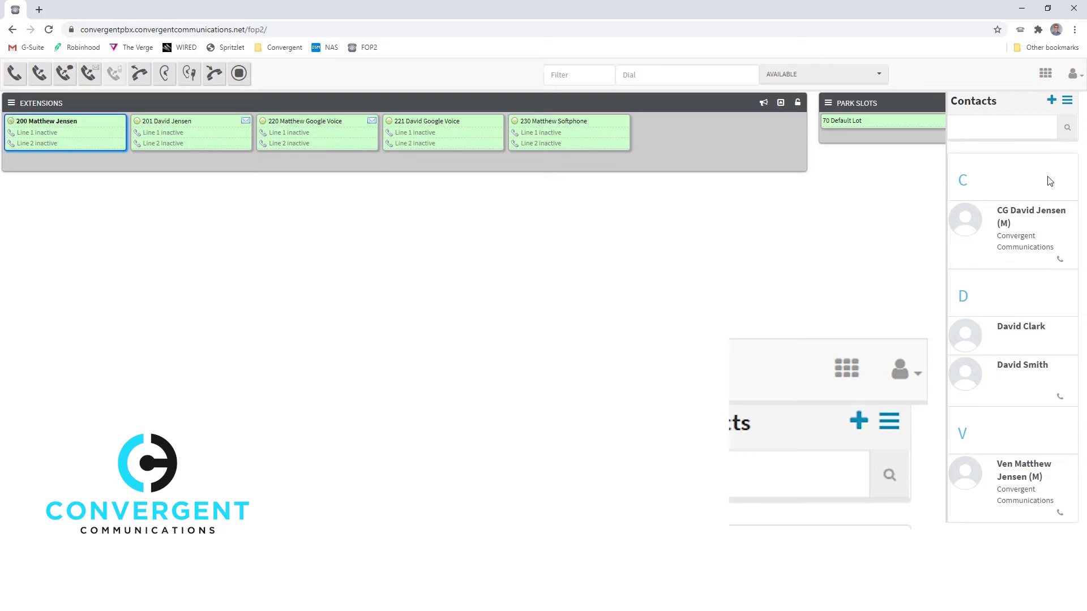
Add a new contact with the client's CL-prefixed first name and their last name.
left_click(1051, 101)
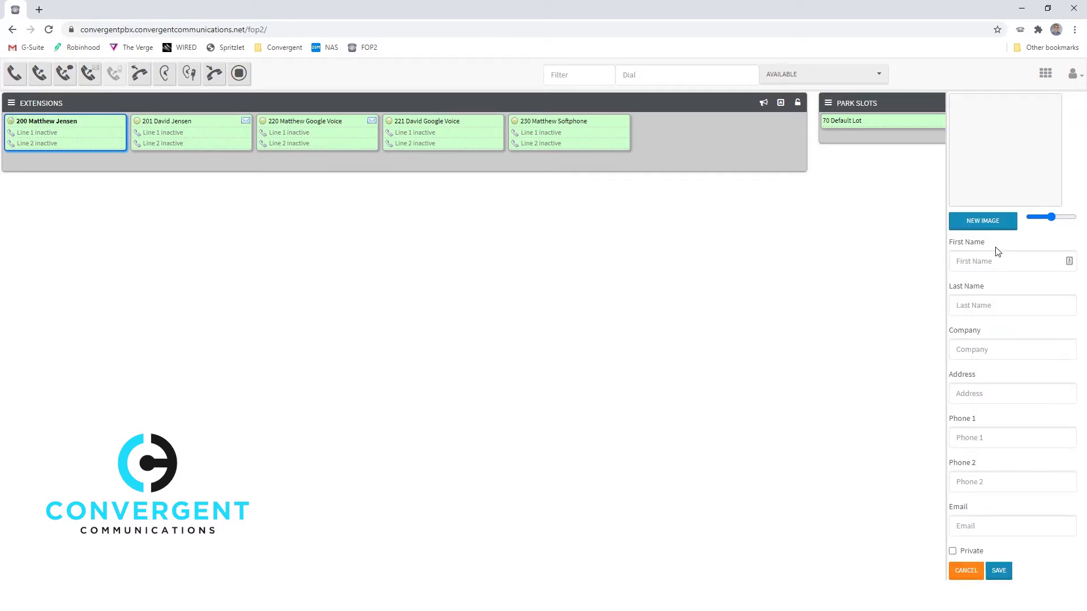
left_click(1003, 259)
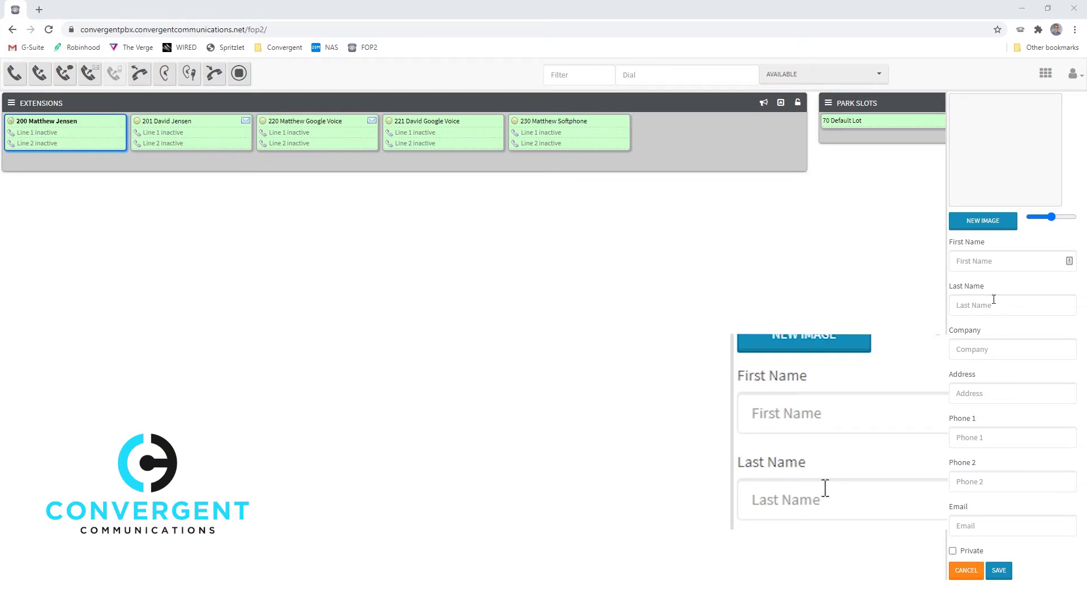
left_click(981, 267)
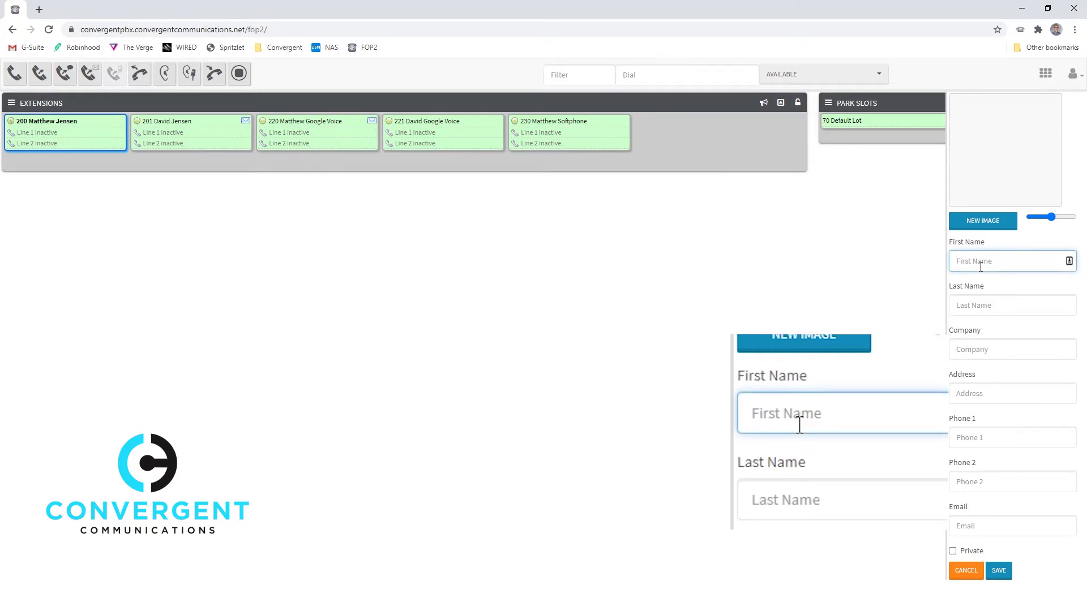
type("CL ")
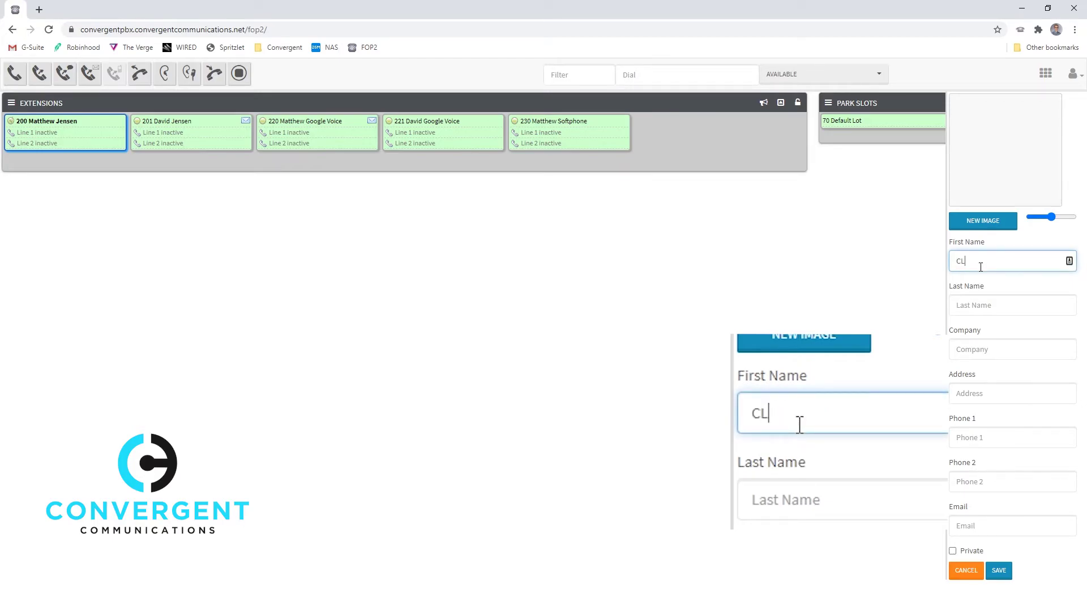
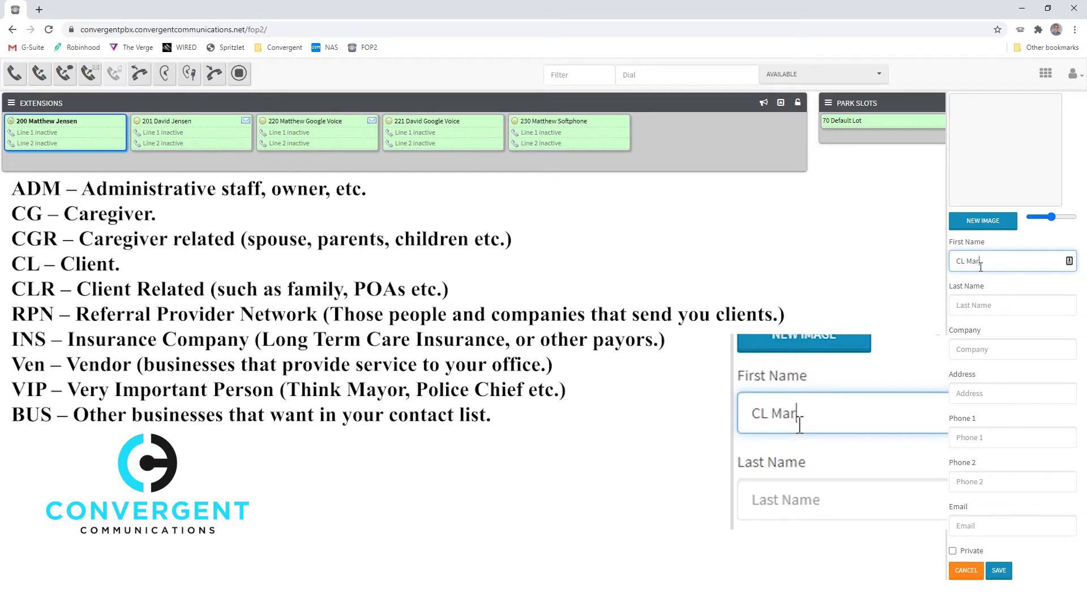
key("Tab")
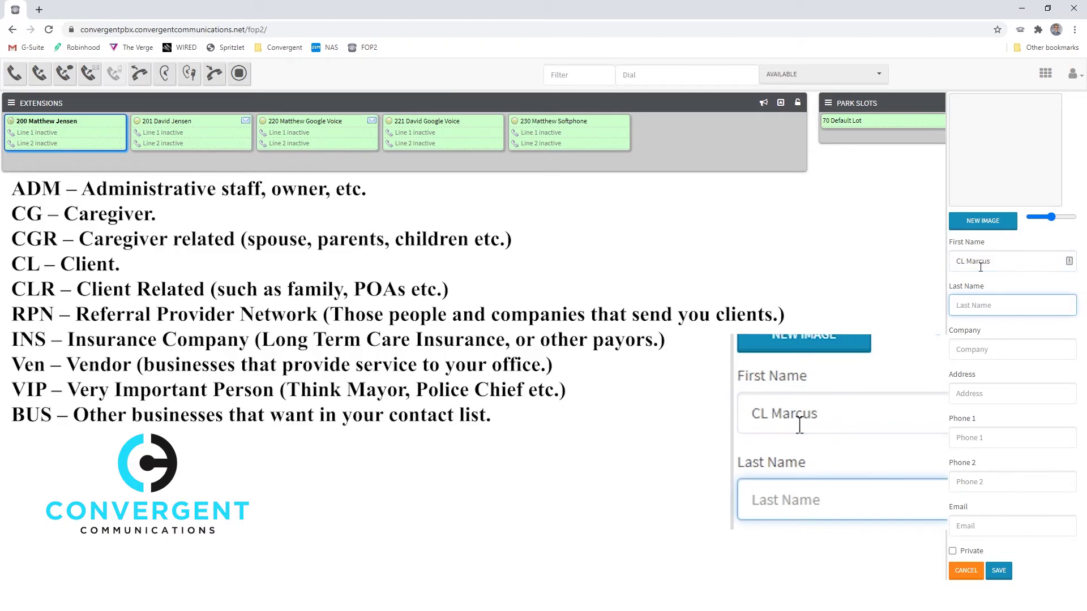
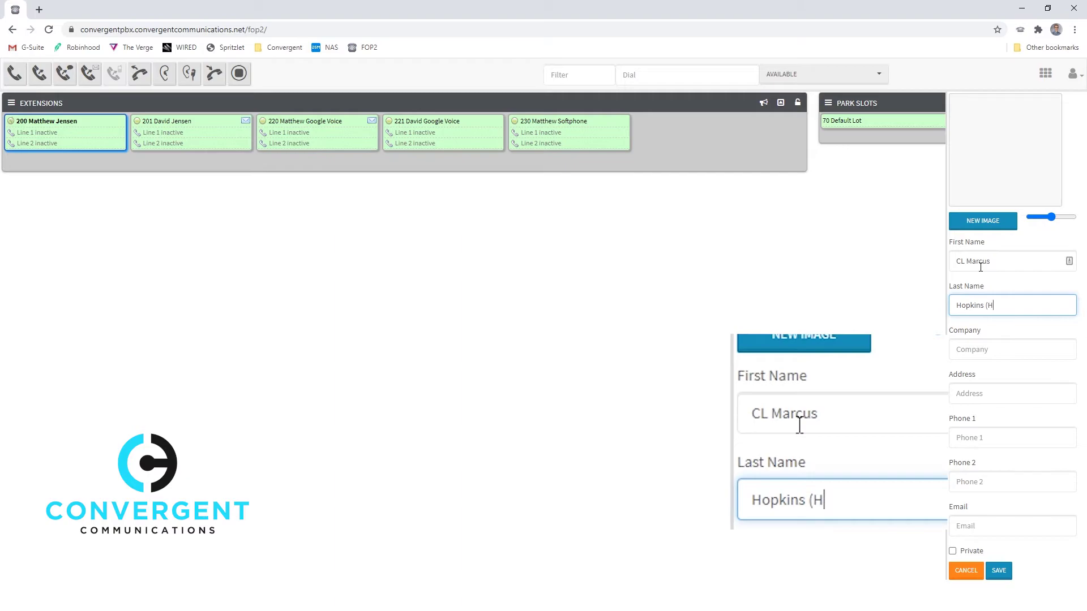
type(")")
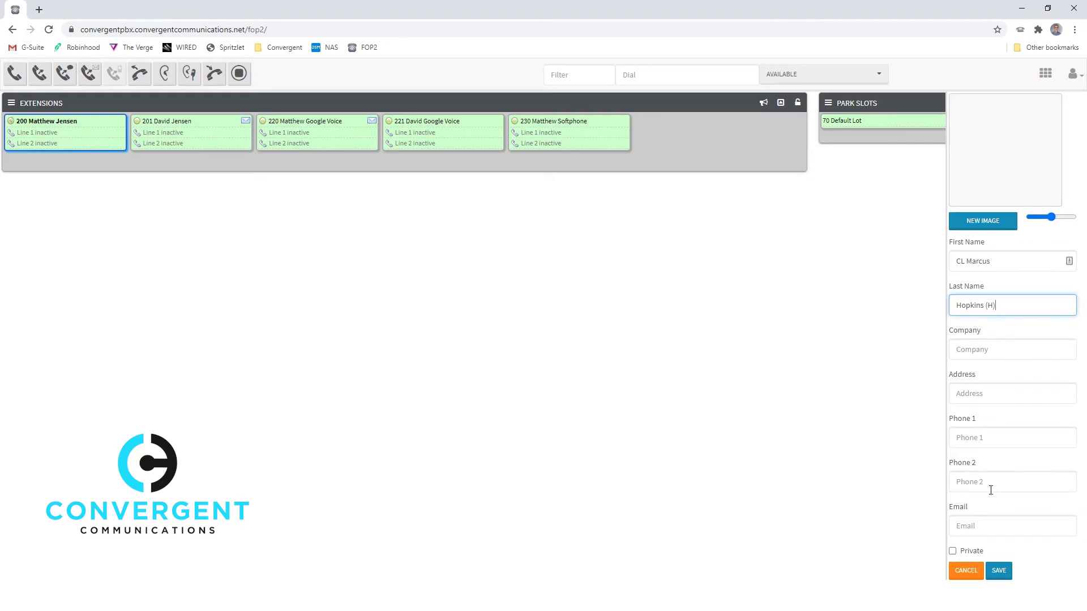
Enter company 'Administrator at Life Care' and the contact's phone number, then save.
left_click(1011, 351)
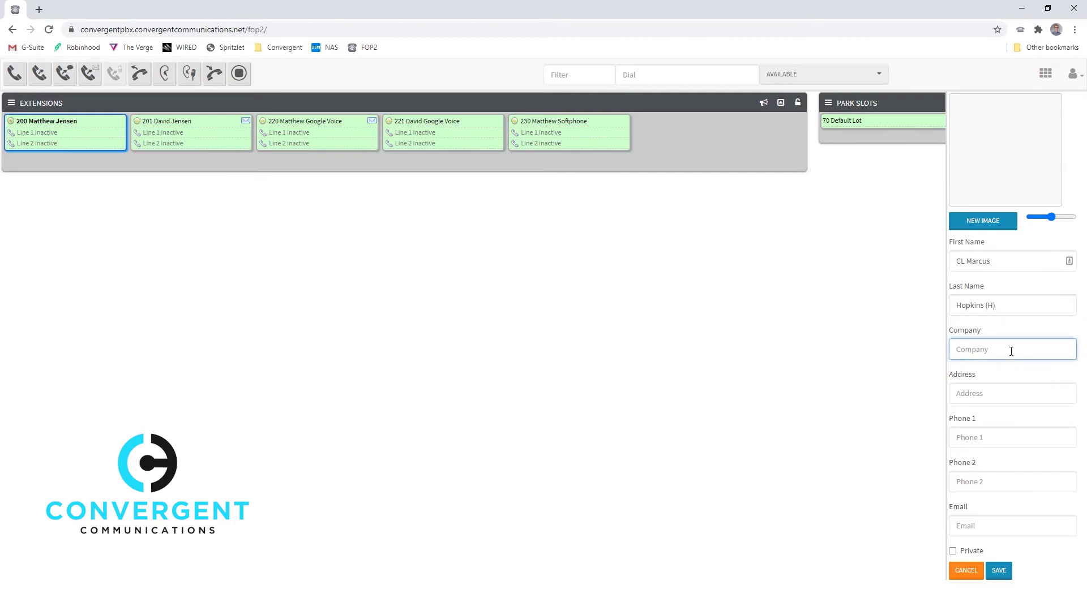
type("Admi")
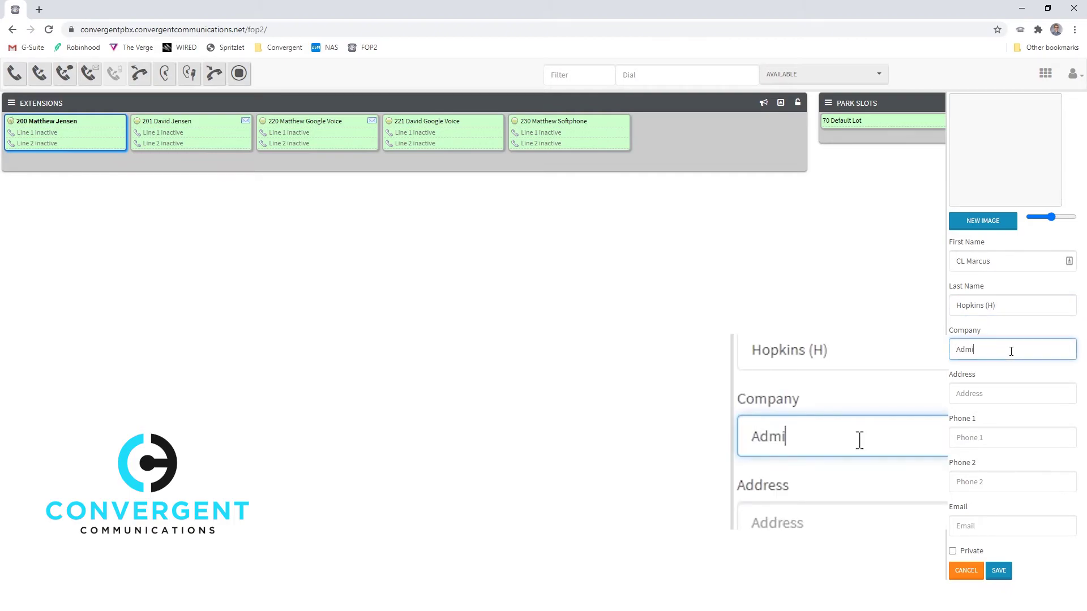
type("nistrator at")
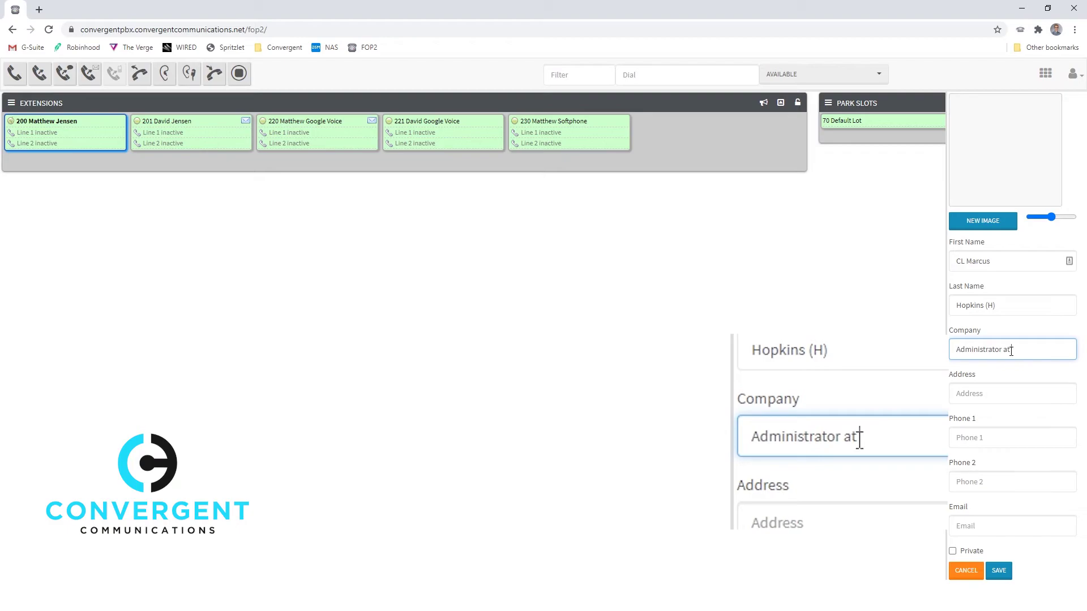
type(" Life Care")
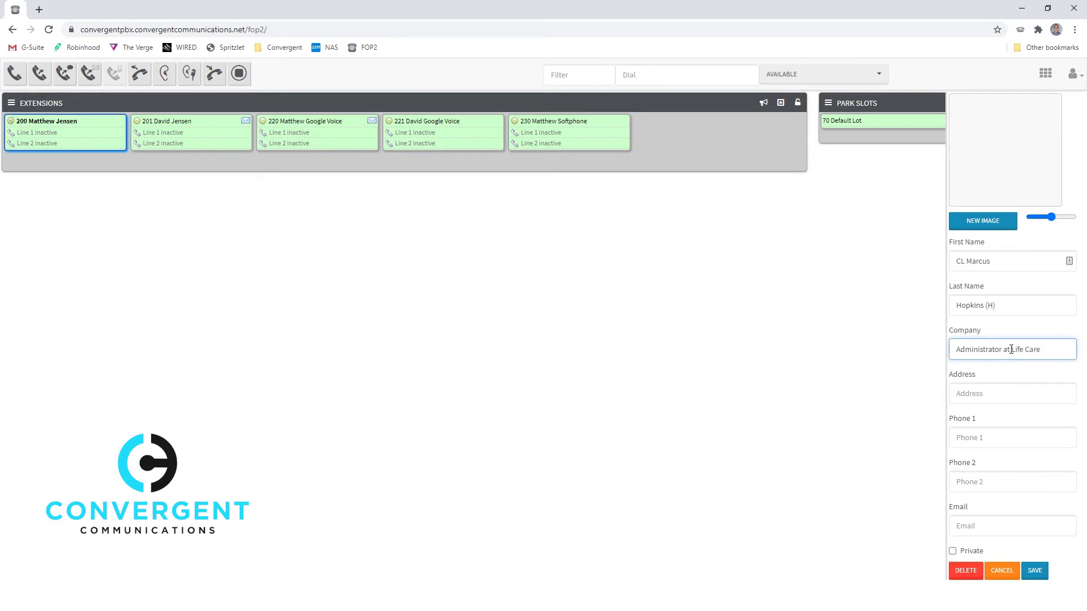
left_click(998, 439)
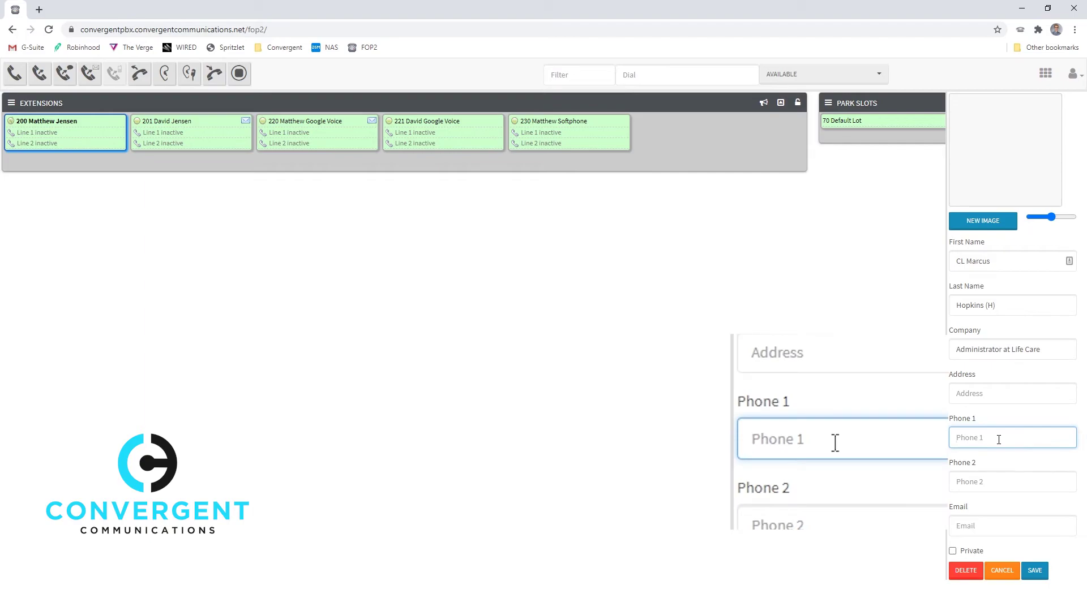
type("1234567890")
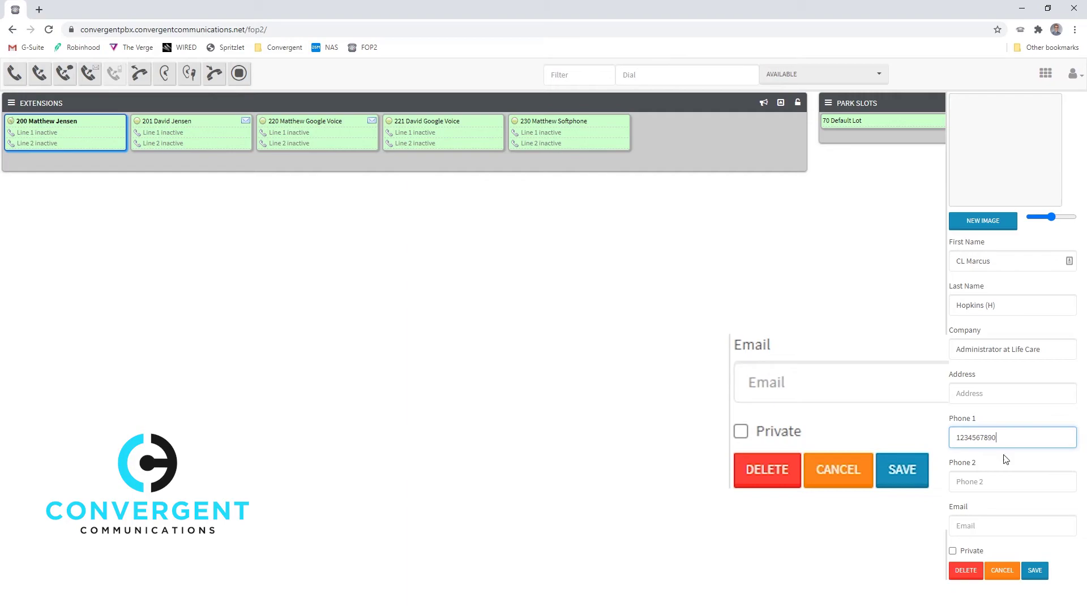
left_click(1043, 571)
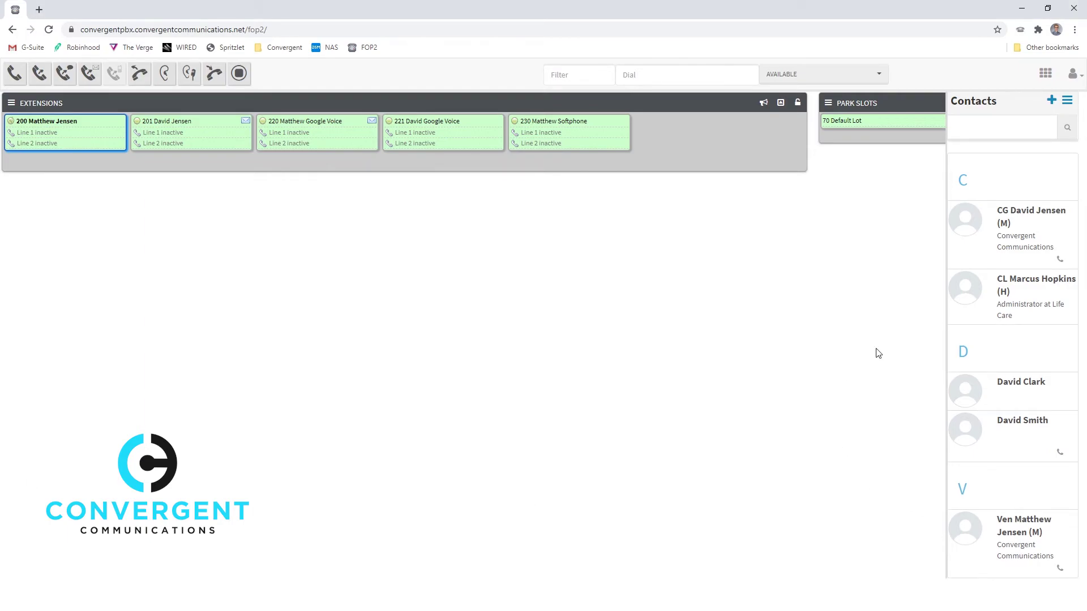
Hide the Contacts panel, then call the saved contact matched by typing their last name in the Dial box.
left_click(1067, 101)
left_click(1057, 119)
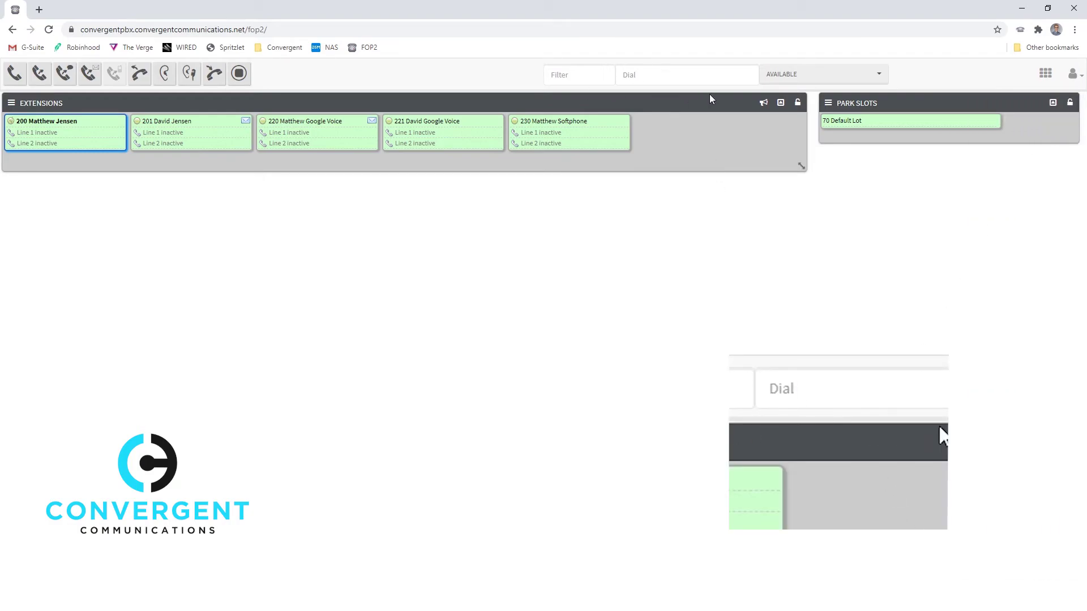
left_click(678, 72)
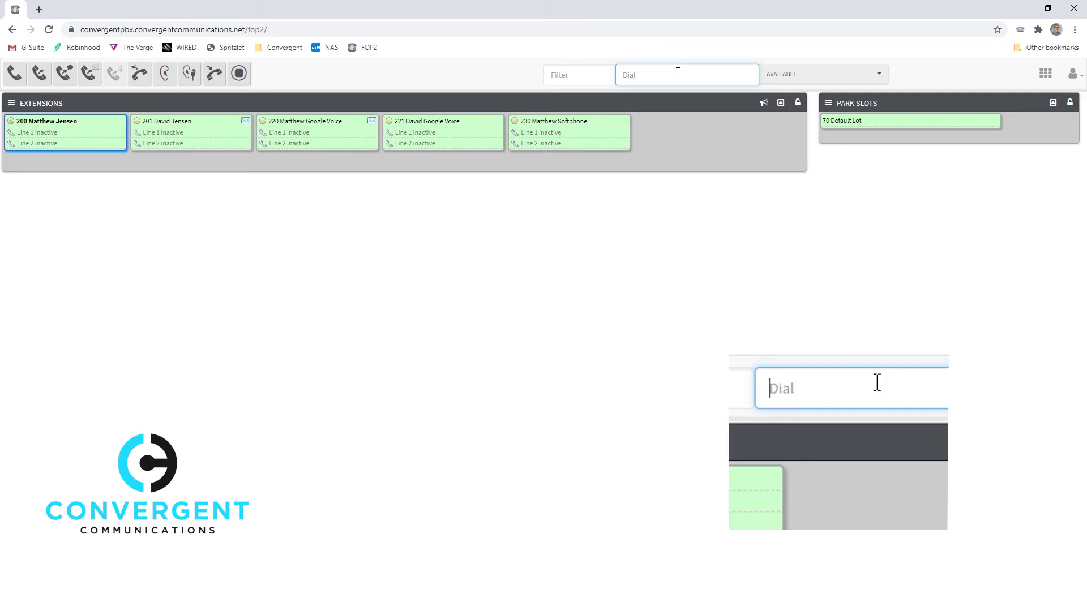
type("Jensen")
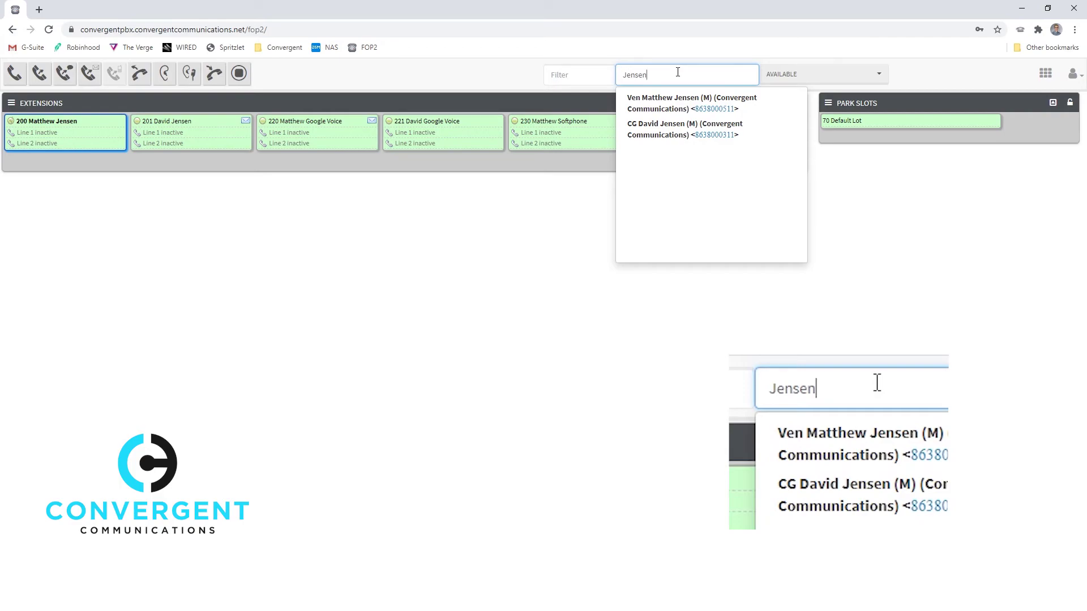
key("Down")
key("Down")
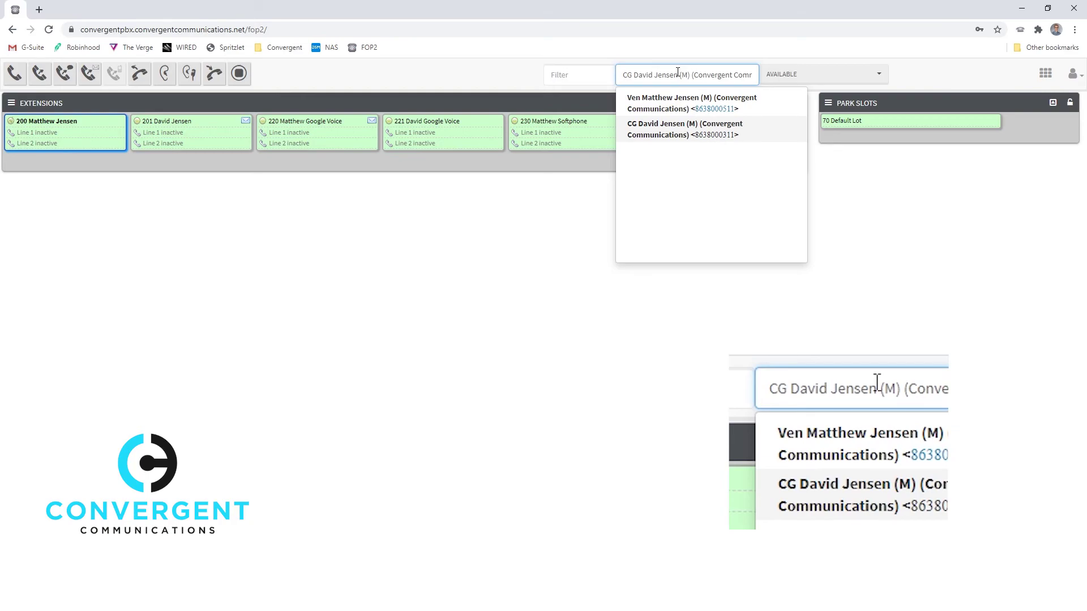
key("Return")
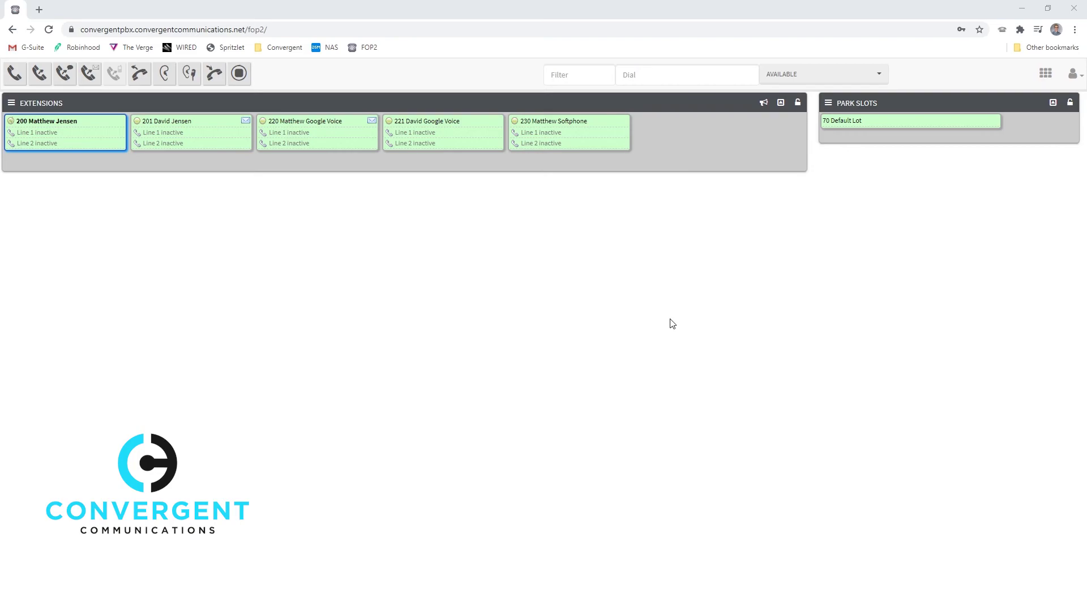
Call extension 201 from the FOP2 Chrome extension's popup list, then dismiss the popup.
left_click(1004, 31)
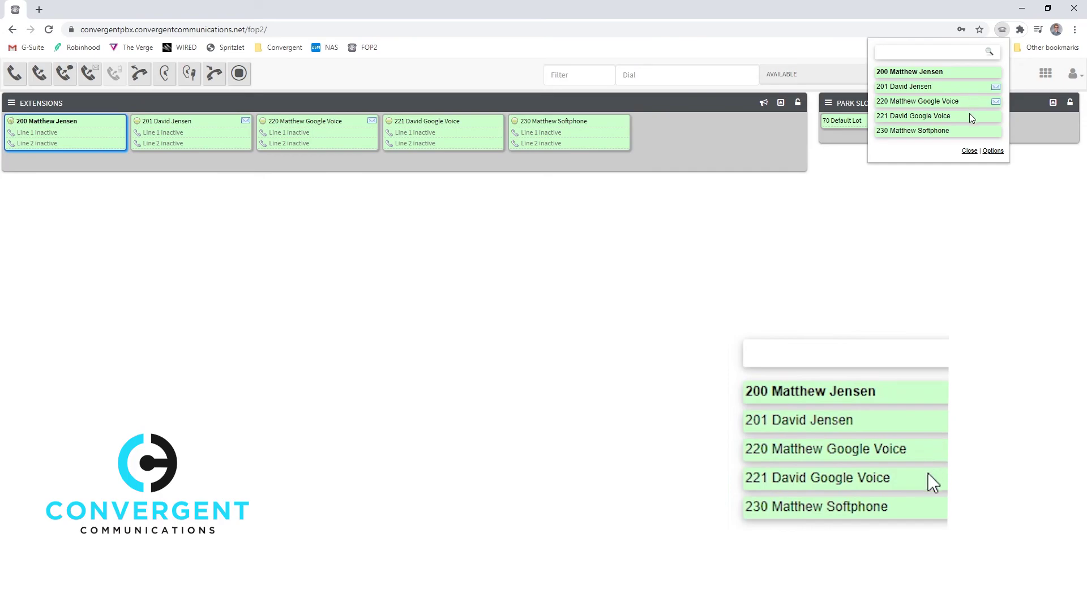
left_click(943, 86)
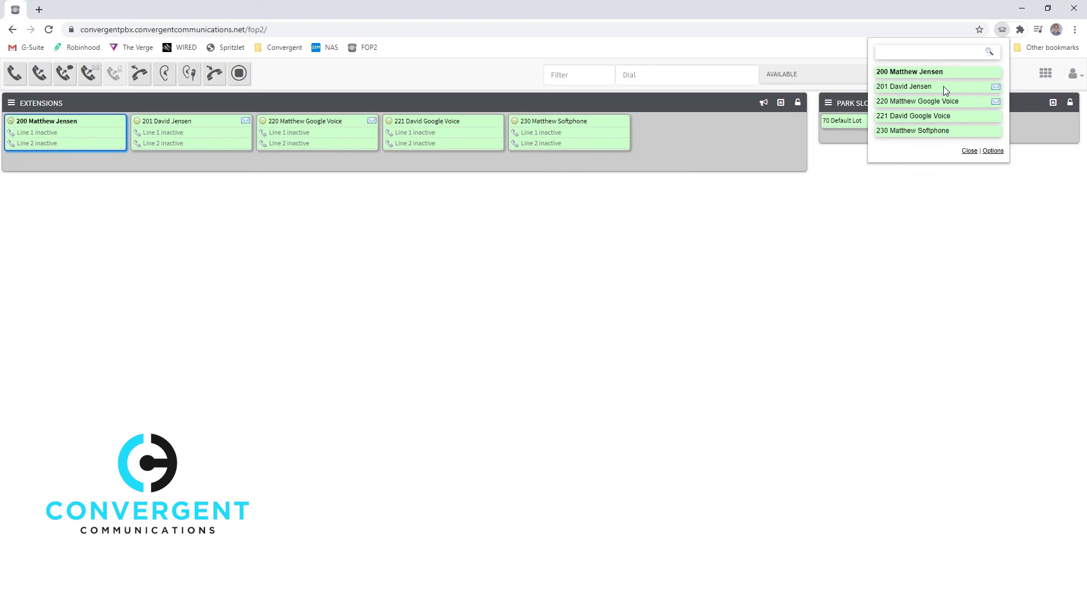
left_click(872, 200)
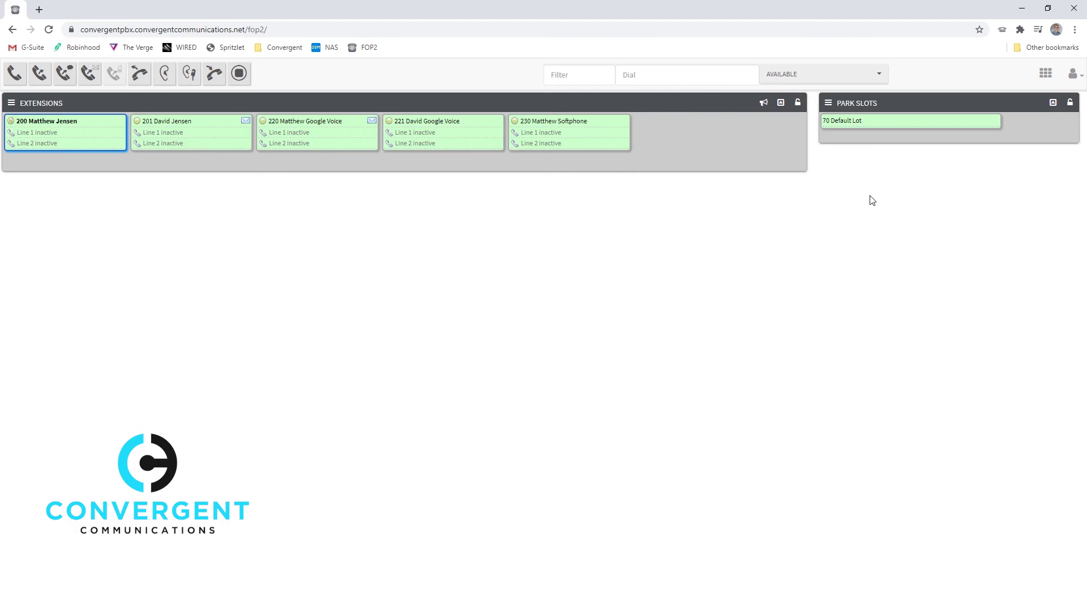
Load the Convergent Communications website in a new tab and scroll to its Get in Touch phone number.
key("ctrl+t")
type("conver")
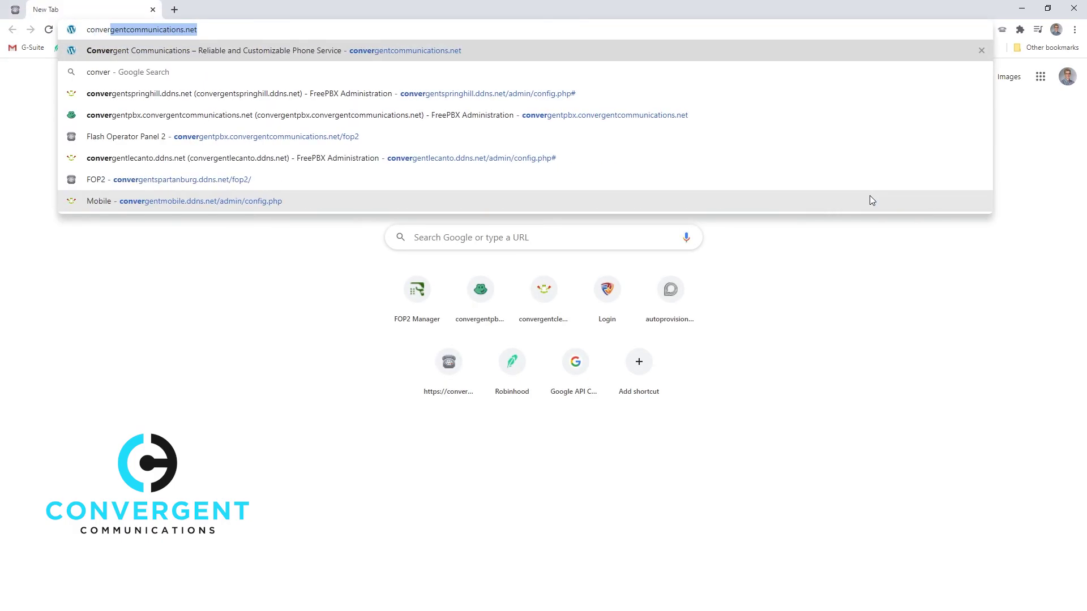
key("Return")
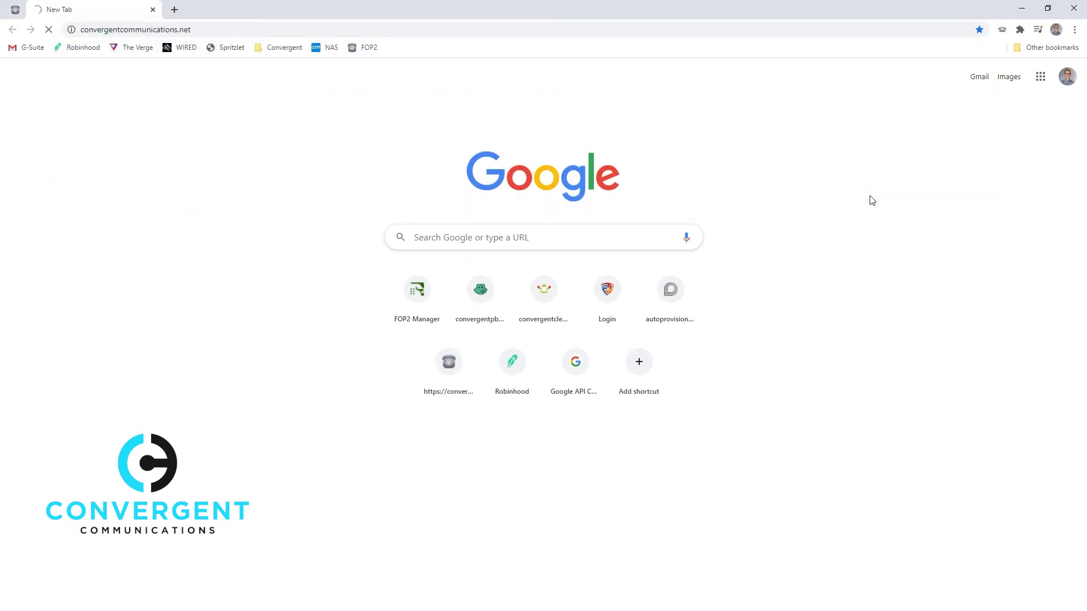
scroll(736, 232, "down", 15)
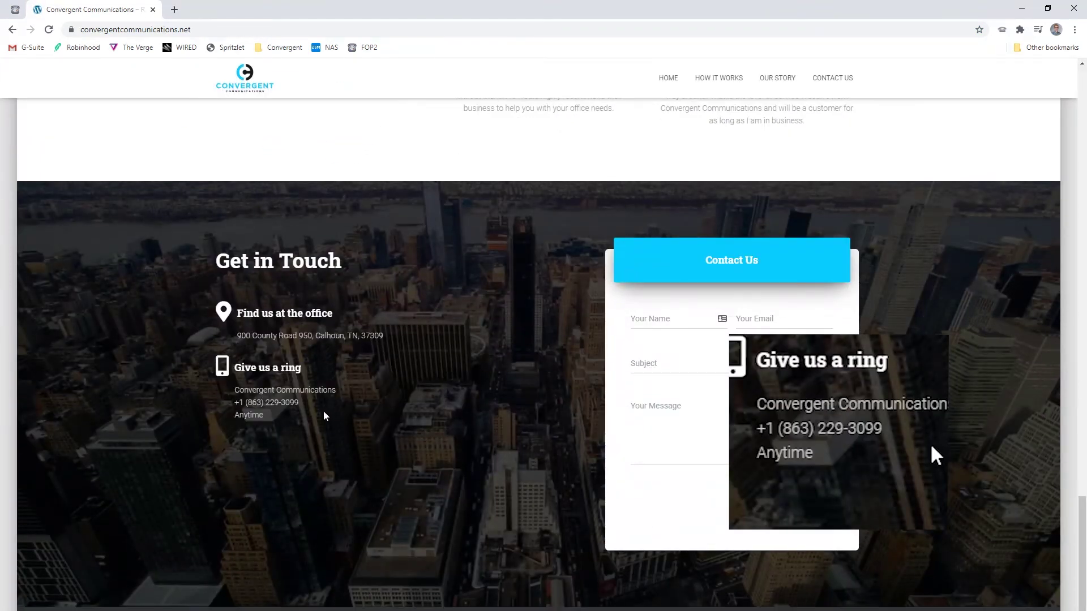
left_click_drag(323, 409, 239, 409)
left_click(322, 417)
left_click(284, 408)
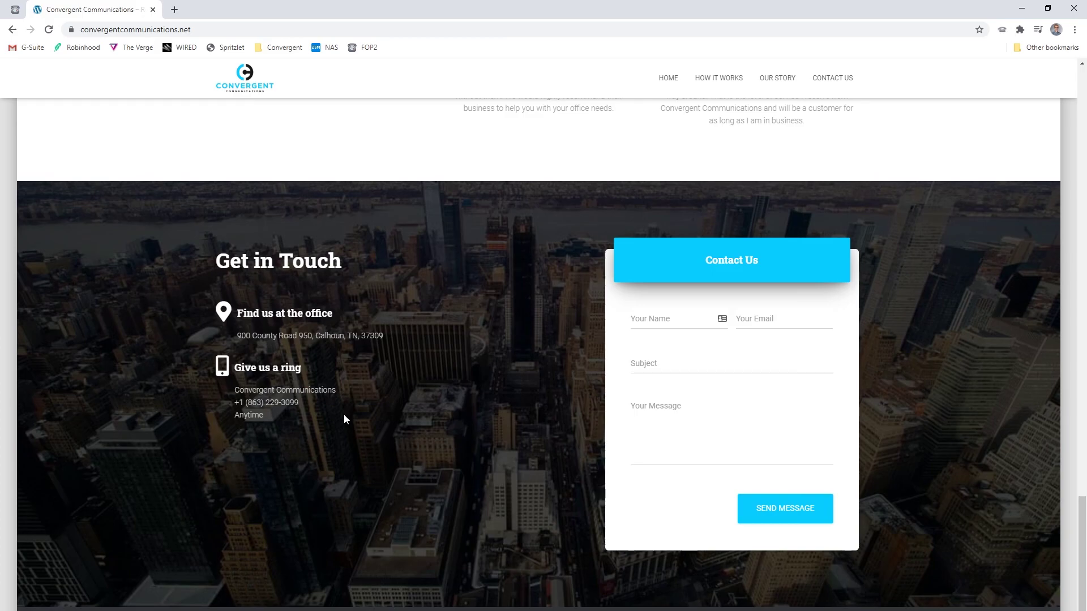
Select the website's office phone number and dial it with the FOP2 Dial context-menu entry.
left_click_drag(300, 403, 236, 403)
right_click(250, 401)
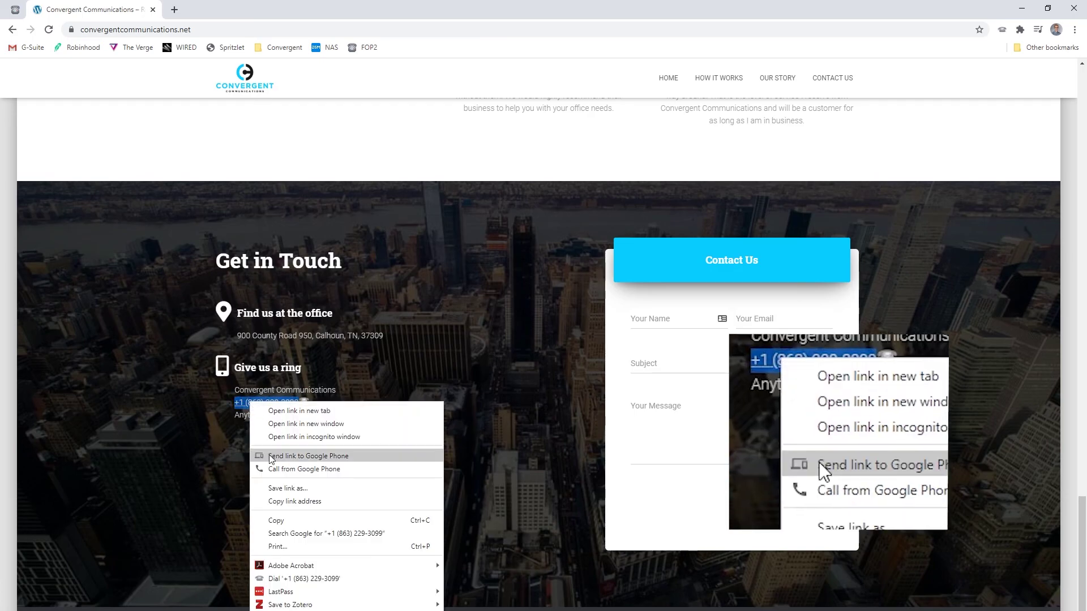
left_click(295, 580)
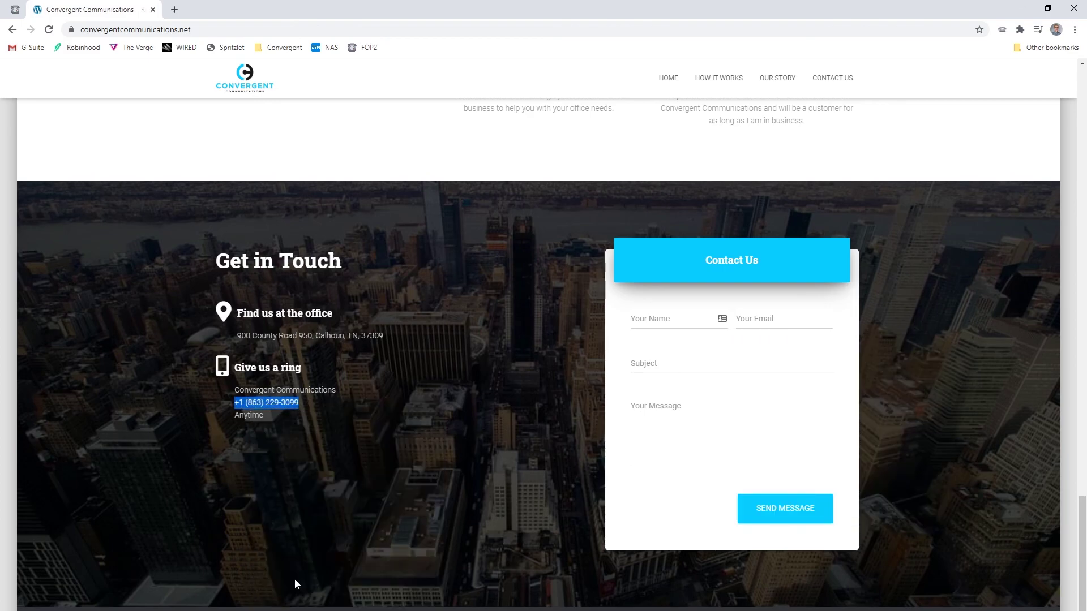